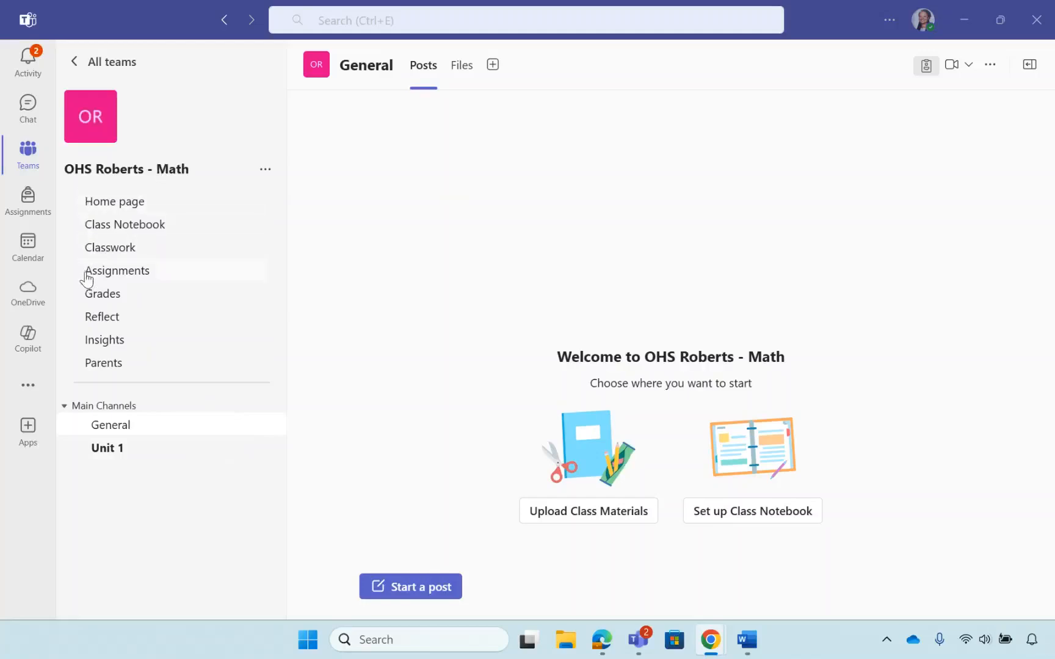
# Start a new assignment in the OHS Roberts - Math class
pyautogui.click(87, 276)
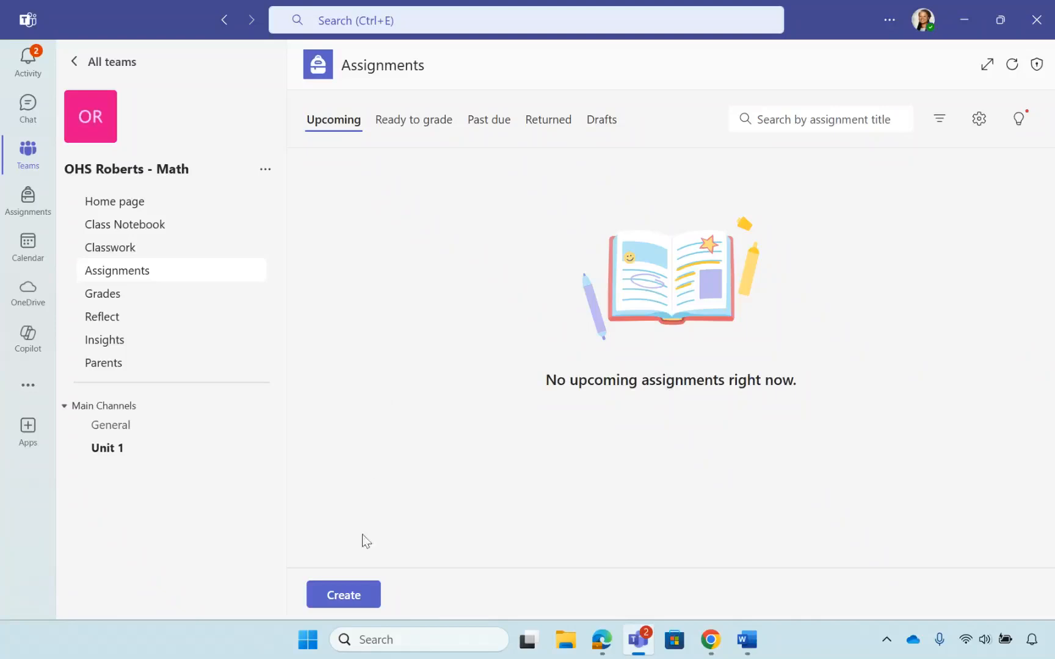
pyautogui.click(344, 595)
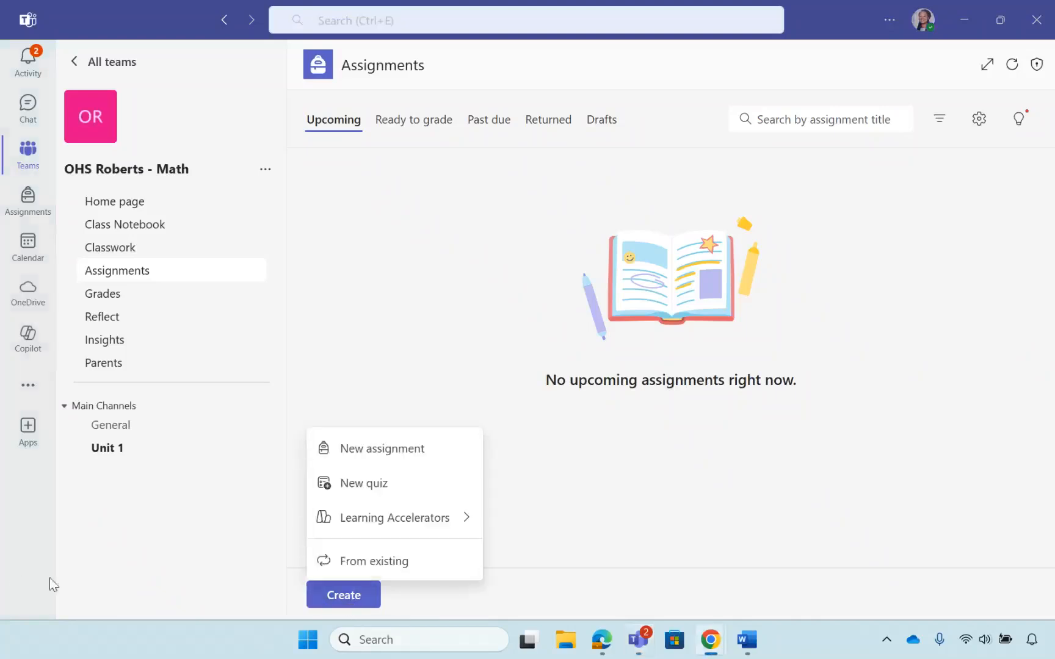
pyautogui.click(405, 450)
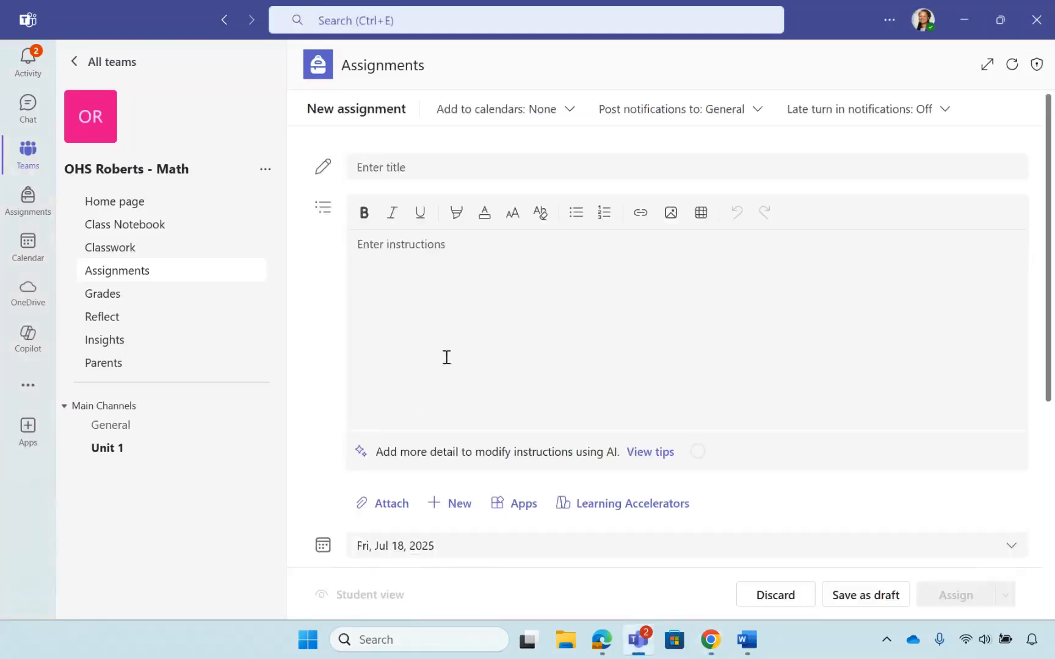
# Paste the prepared Math Progress instructions into the assignment and title it Math Progress
pyautogui.click(406, 252)
pyautogui.hotkey('ctrl', 'v')
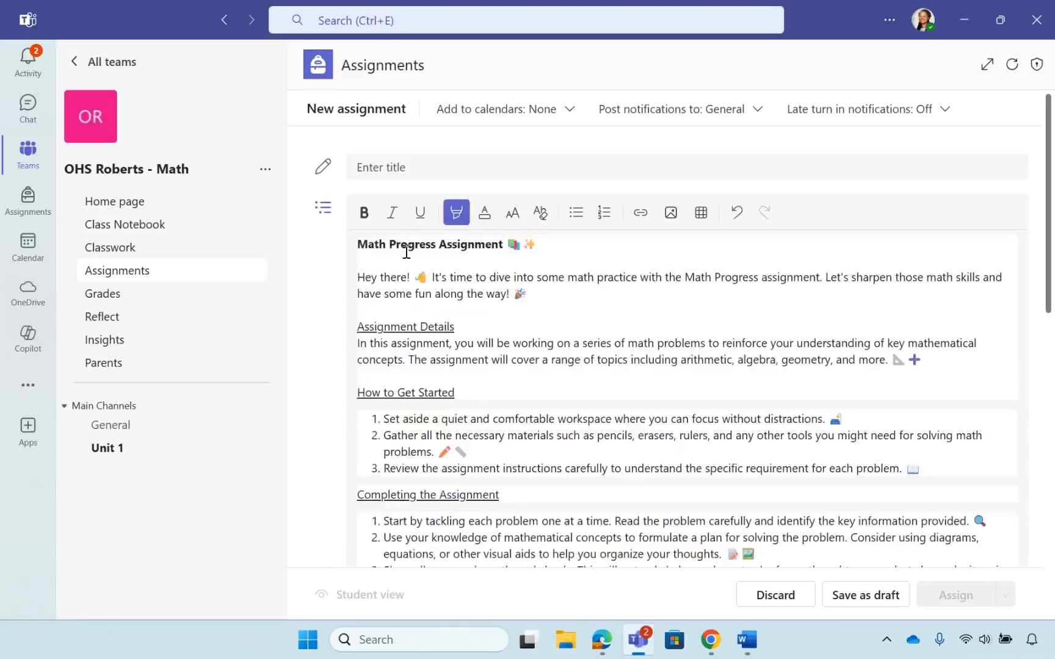
pyautogui.click(413, 166)
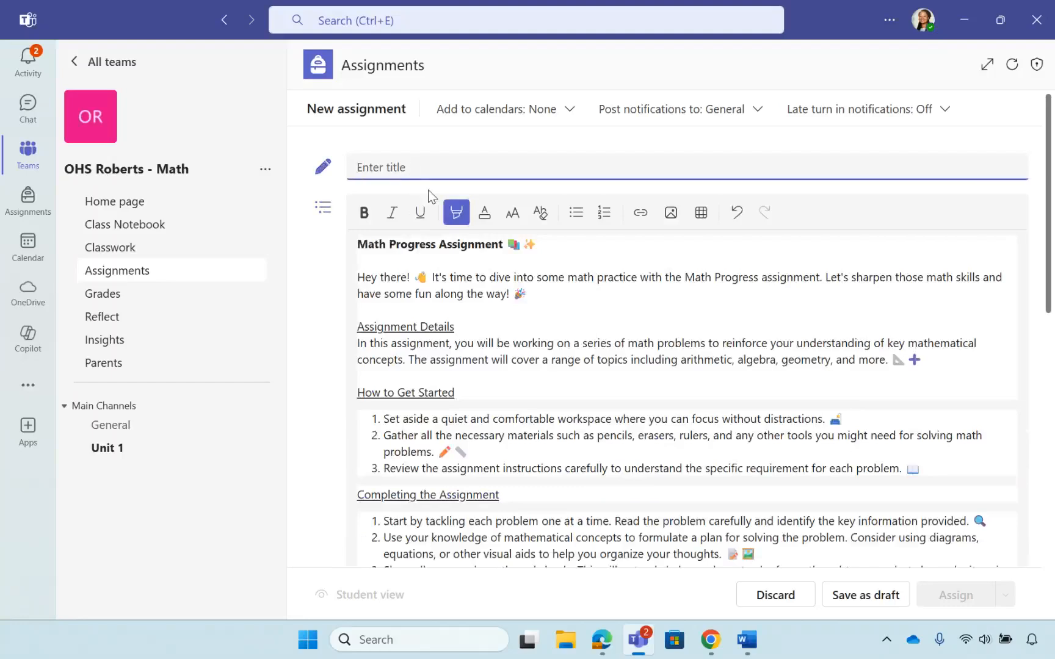
pyautogui.write('Math Progress')
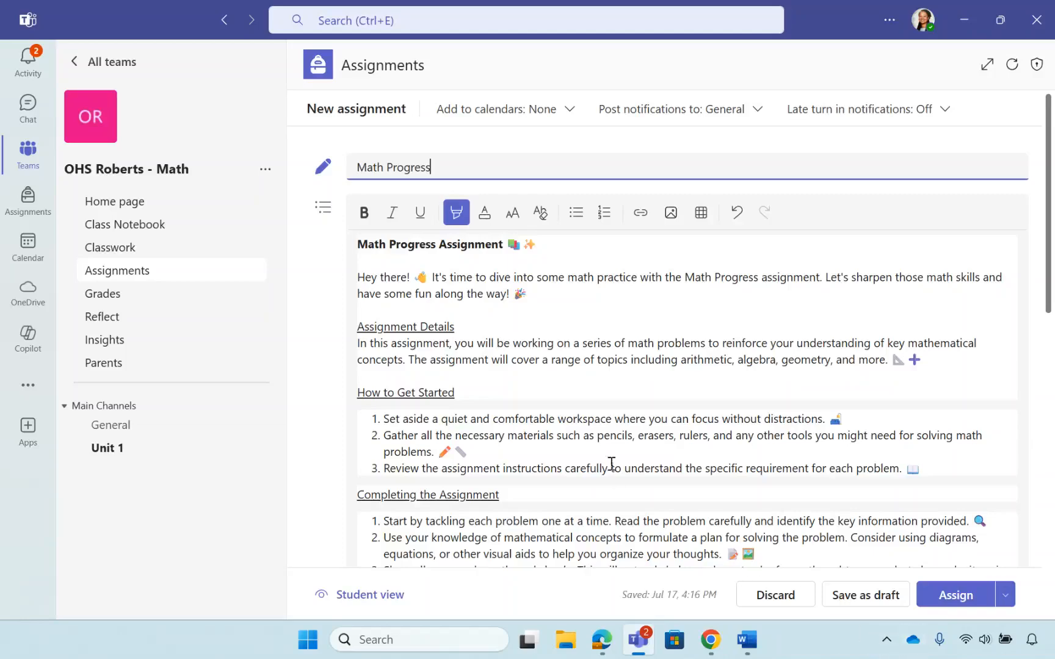
# Add the Math Progress Learning Accelerator to the assignment
pyautogui.scroll(-7, 549, 394)
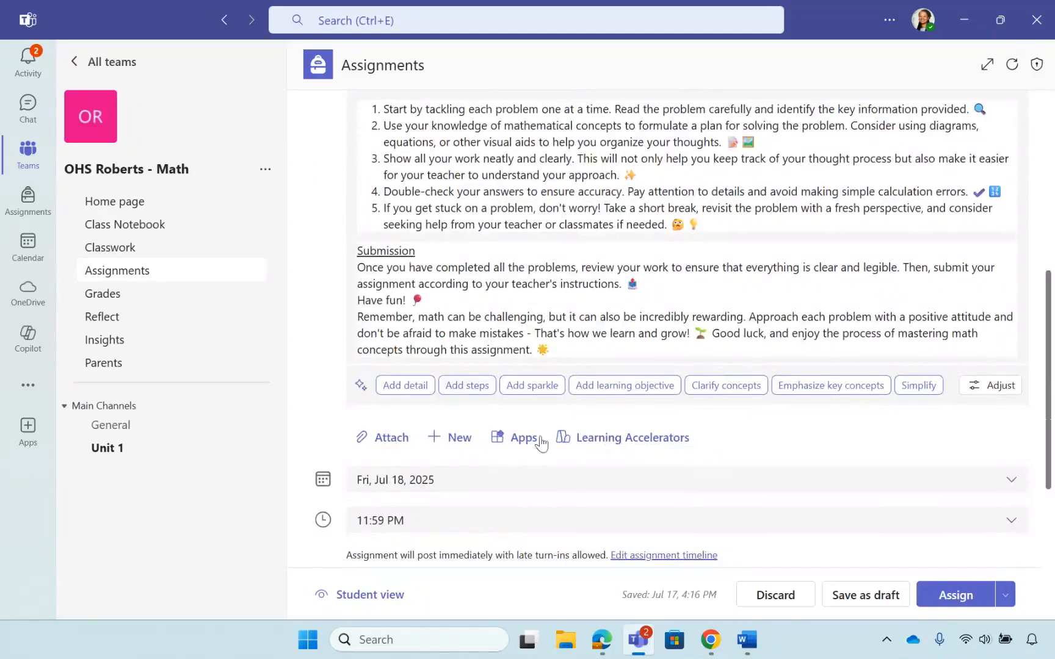
pyautogui.click(597, 443)
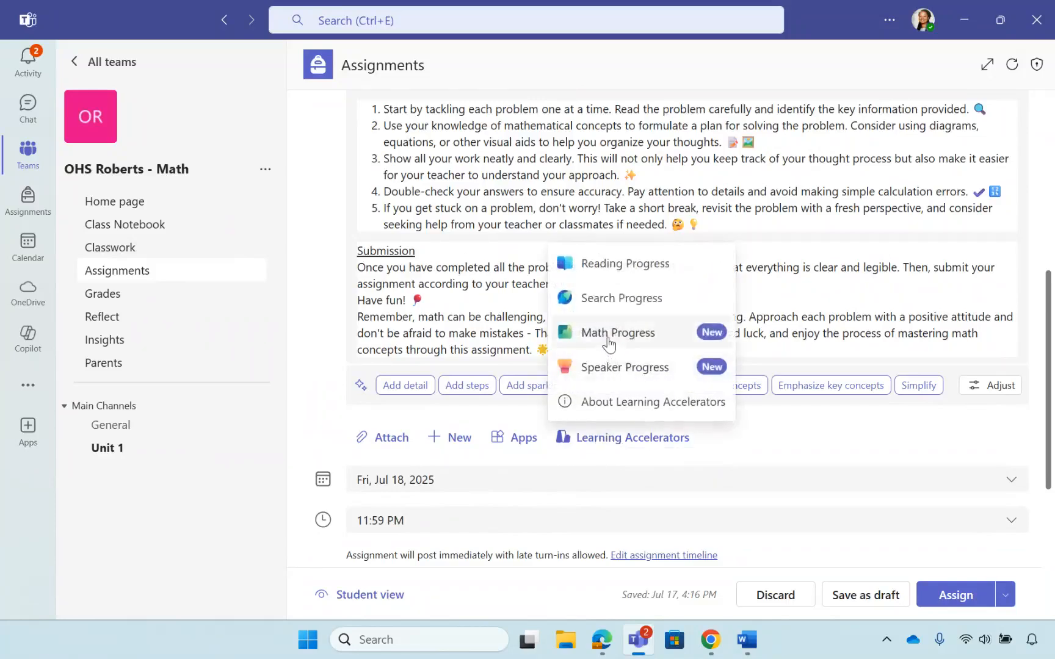
pyautogui.click(608, 340)
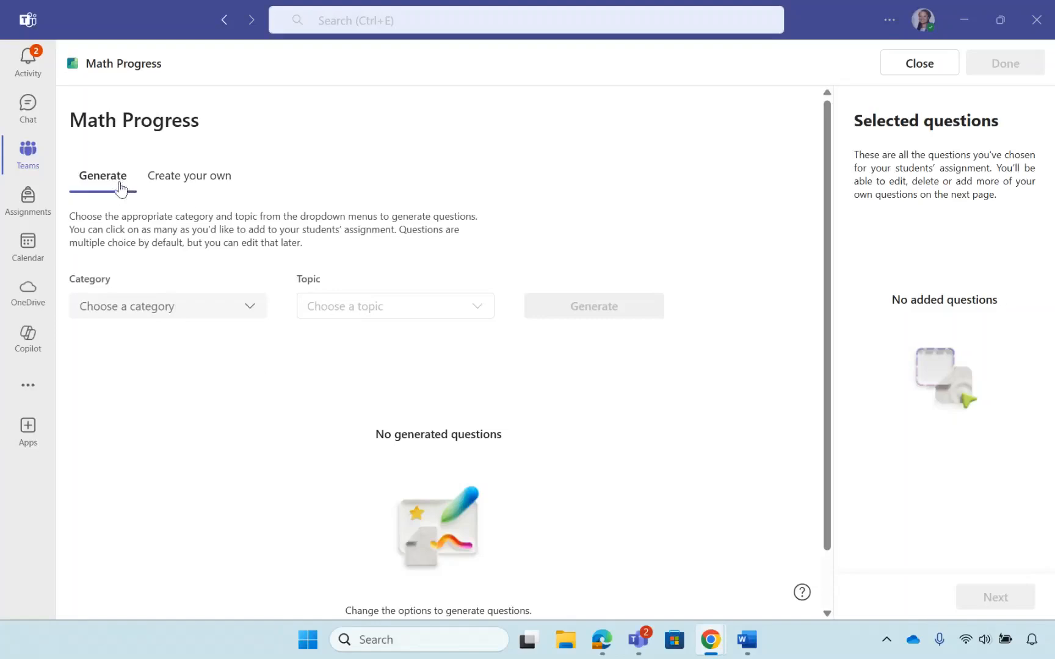
# Generate questions for the category Expressions and equations with the topic Linear equations
pyautogui.click(189, 318)
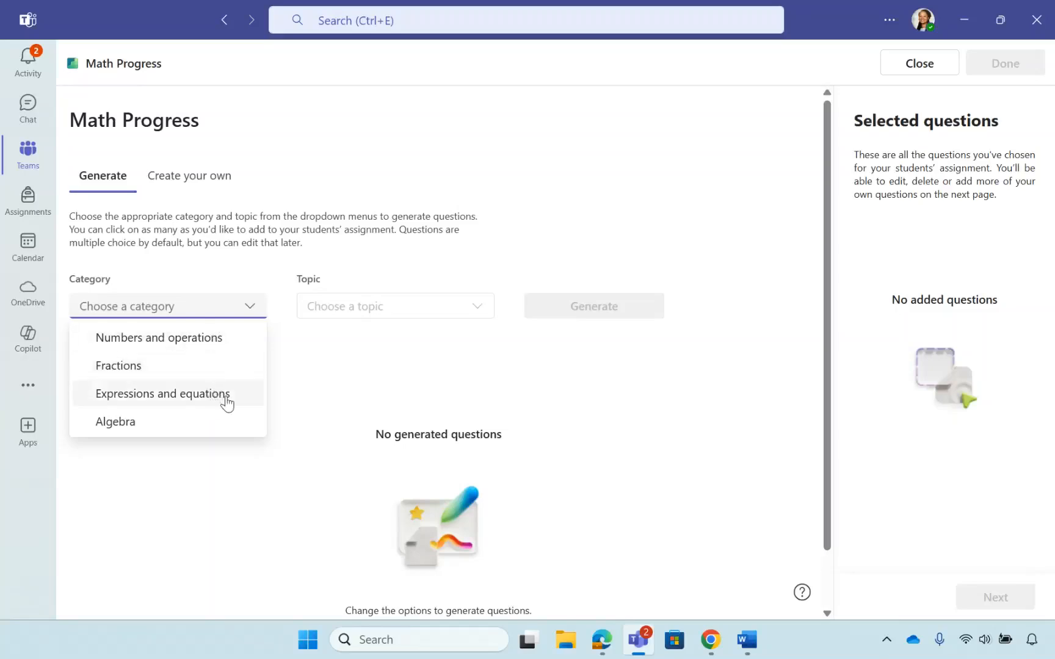
pyautogui.click(227, 401)
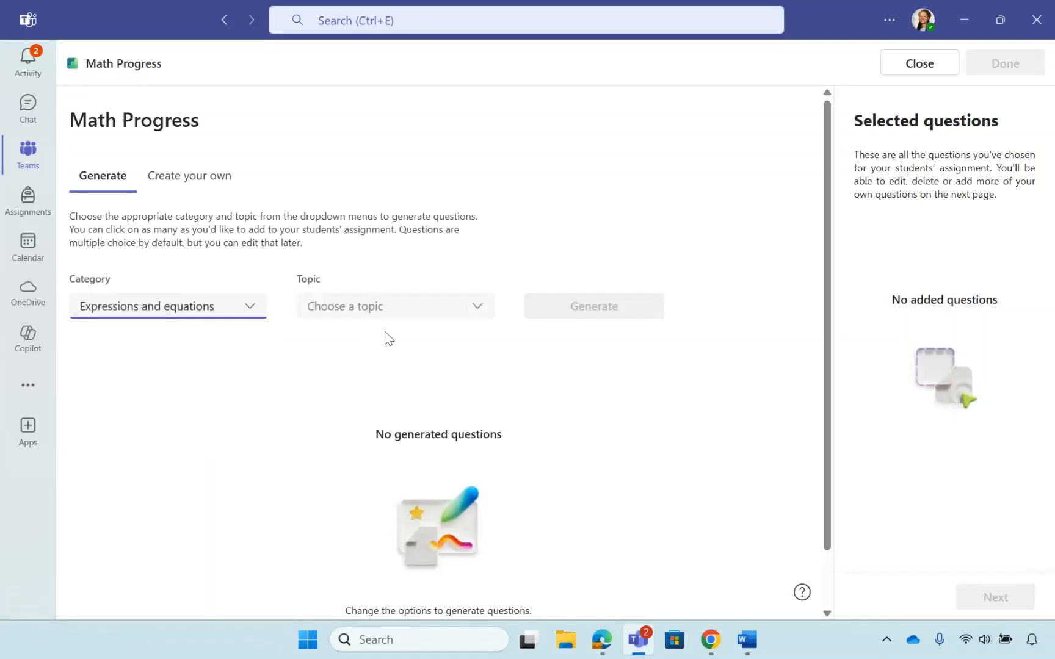
pyautogui.click(401, 313)
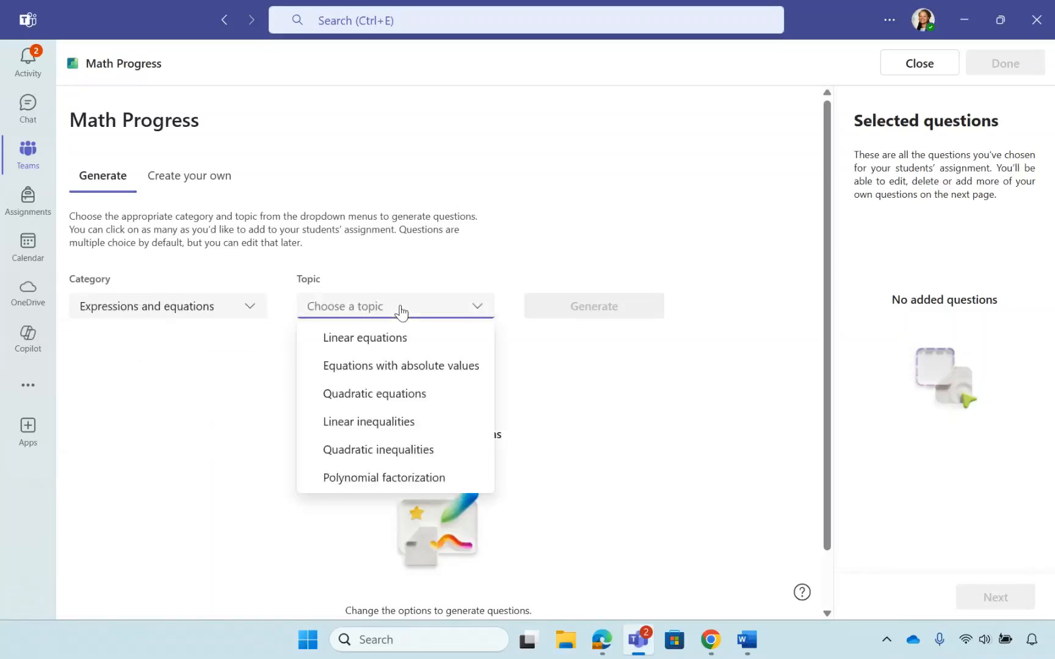
pyautogui.click(418, 340)
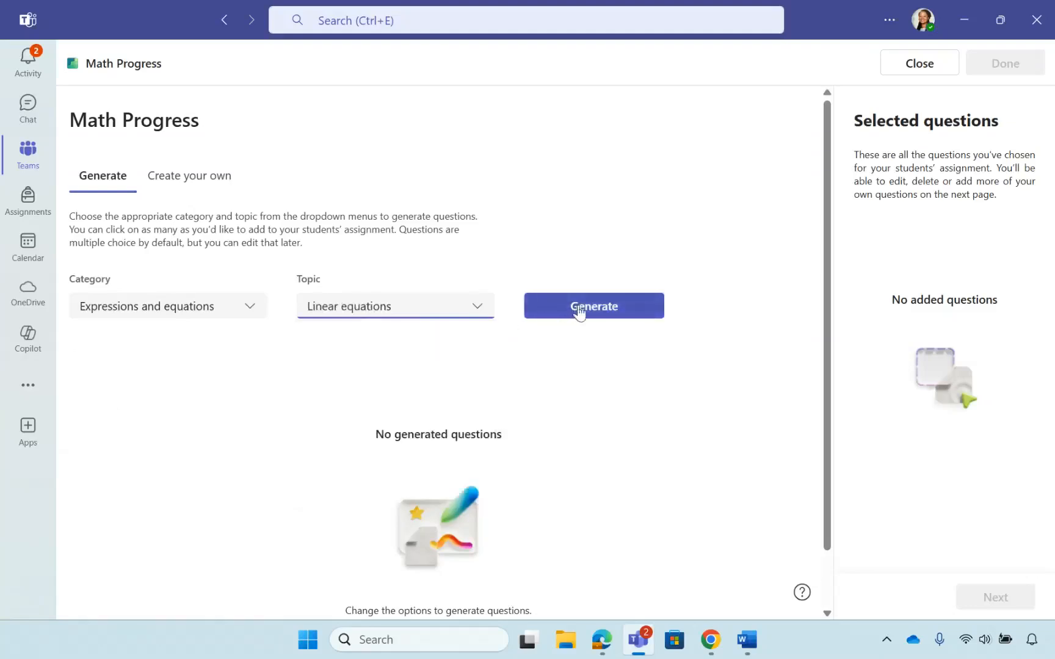
pyautogui.click(610, 314)
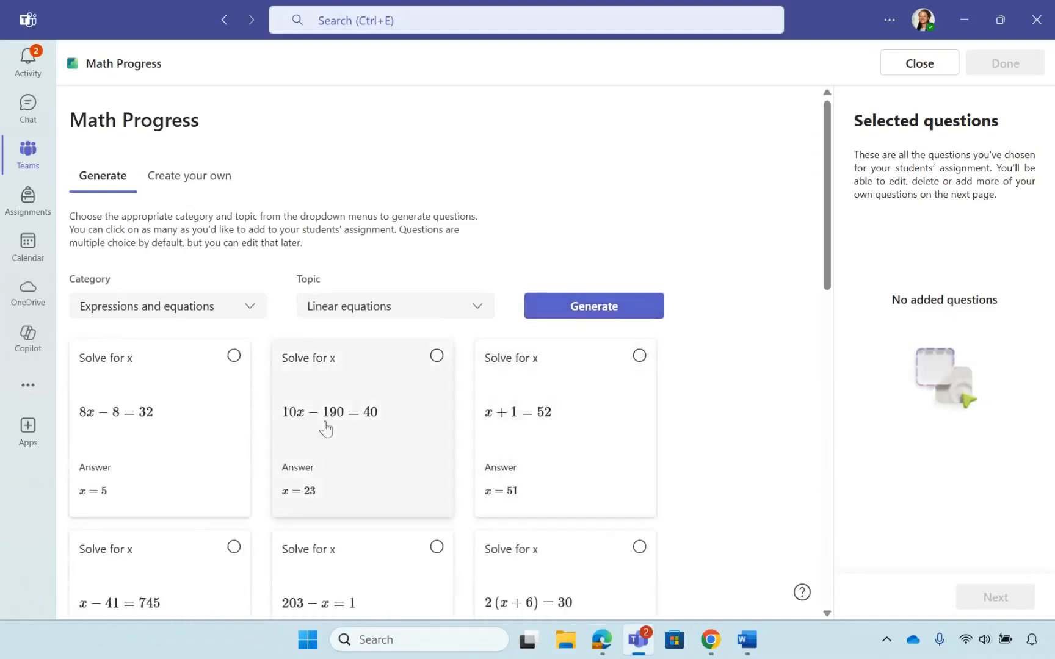
# Look through the generated linear equation questions and generate a fresh set in their place
pyautogui.scroll(-6, 354, 366)
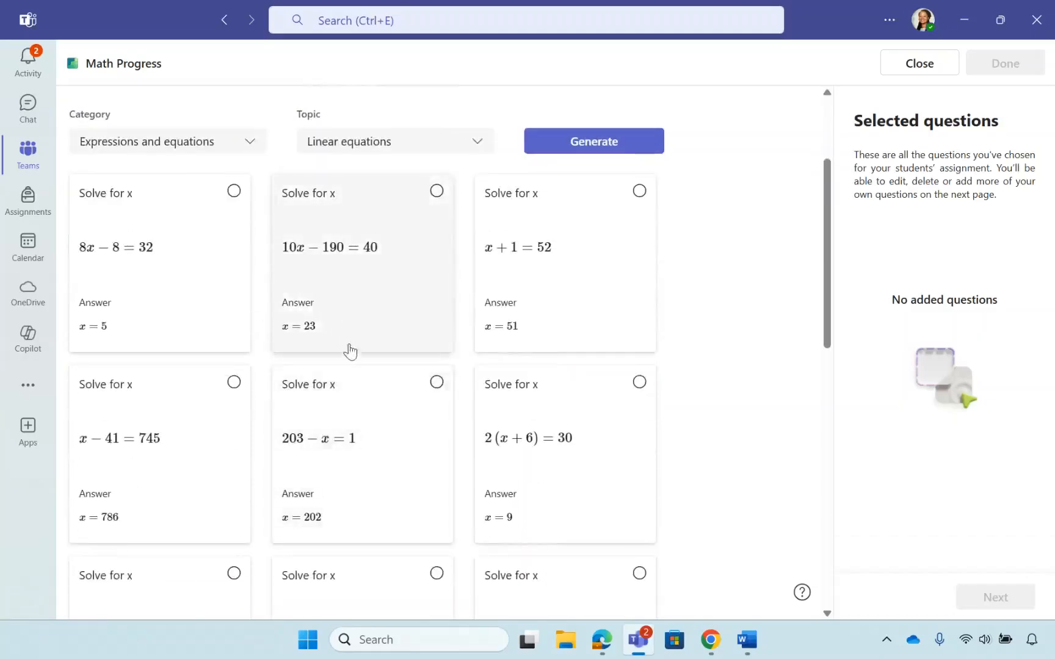
pyautogui.scroll(-9, 354, 363)
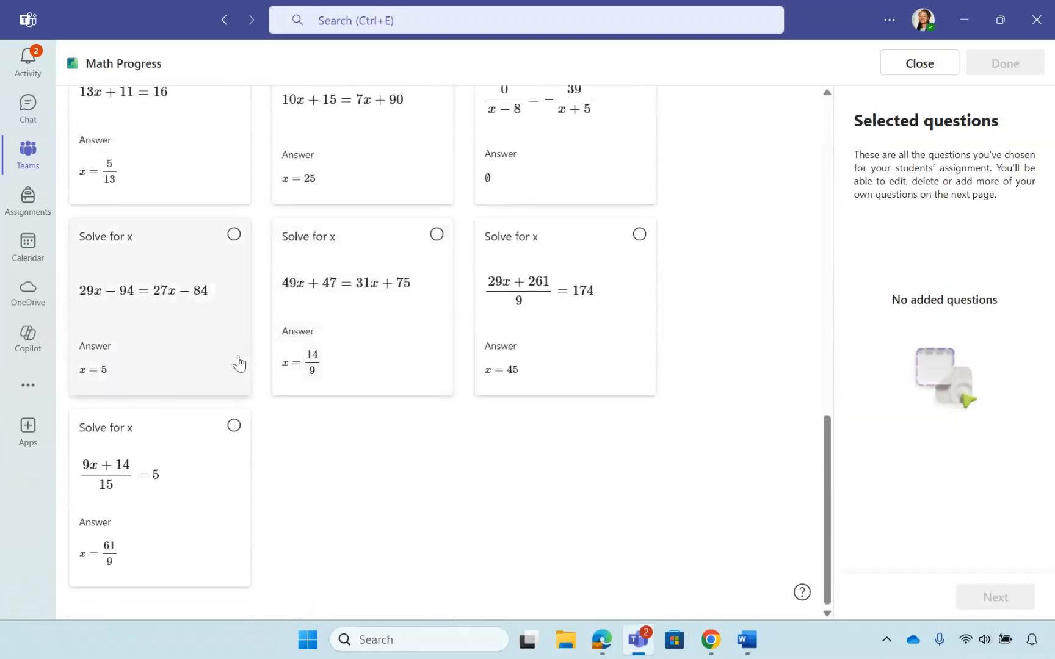
pyautogui.scroll(9, 611, 244)
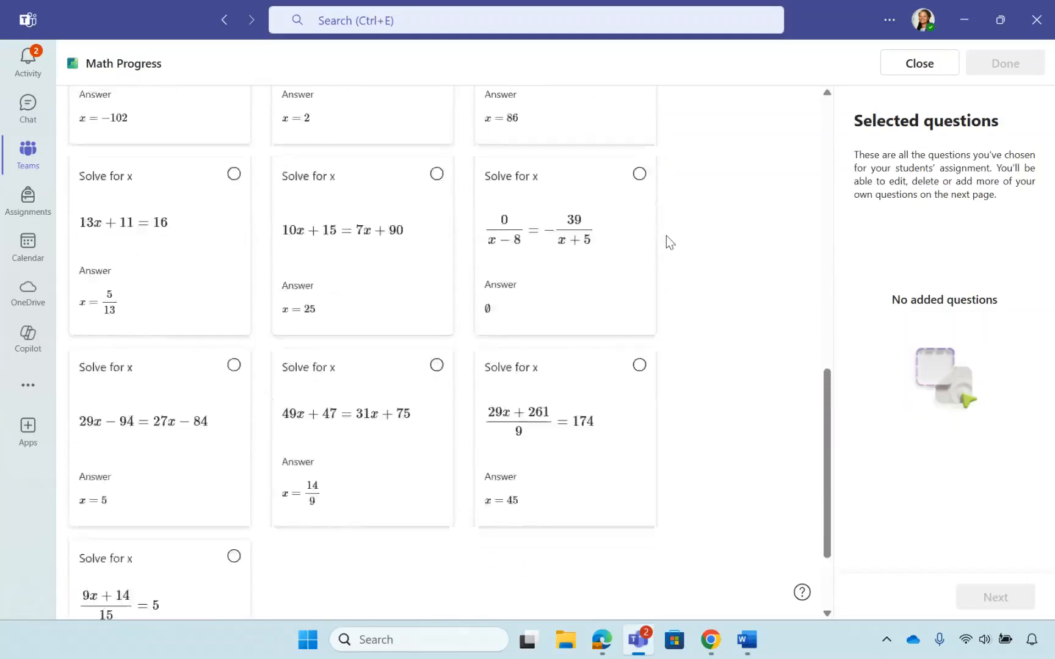
pyautogui.scroll(5, 604, 256)
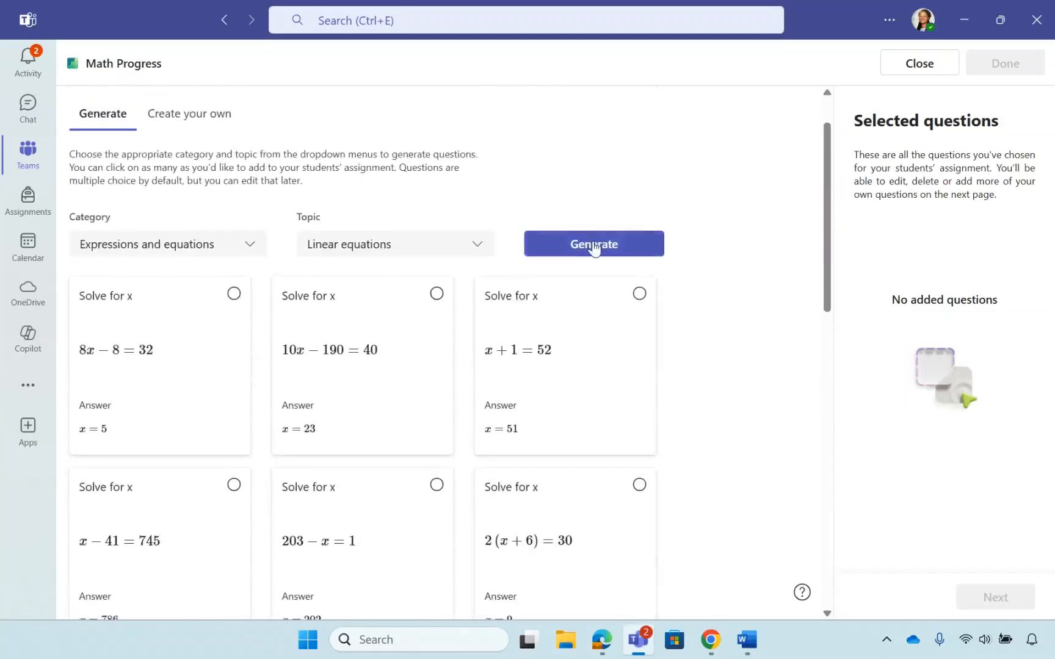
pyautogui.click(593, 246)
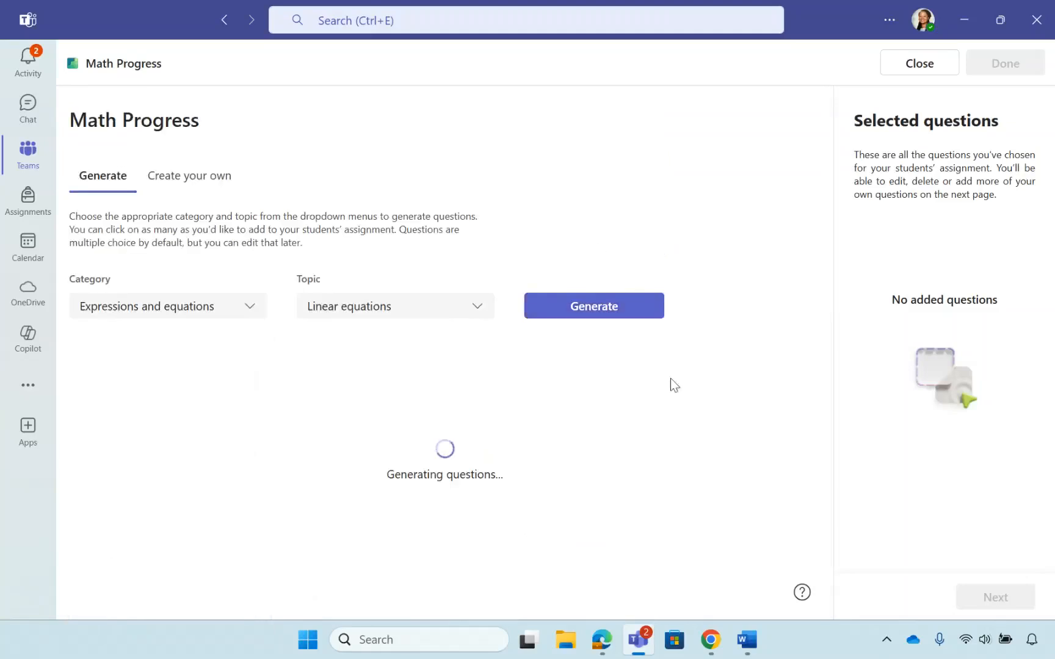
# Review the new set and select the questions −2x + 30 = 6, x ÷ 8 = 1, x − 500 = 323 and 4x = 32
pyautogui.scroll(-5, 706, 372)
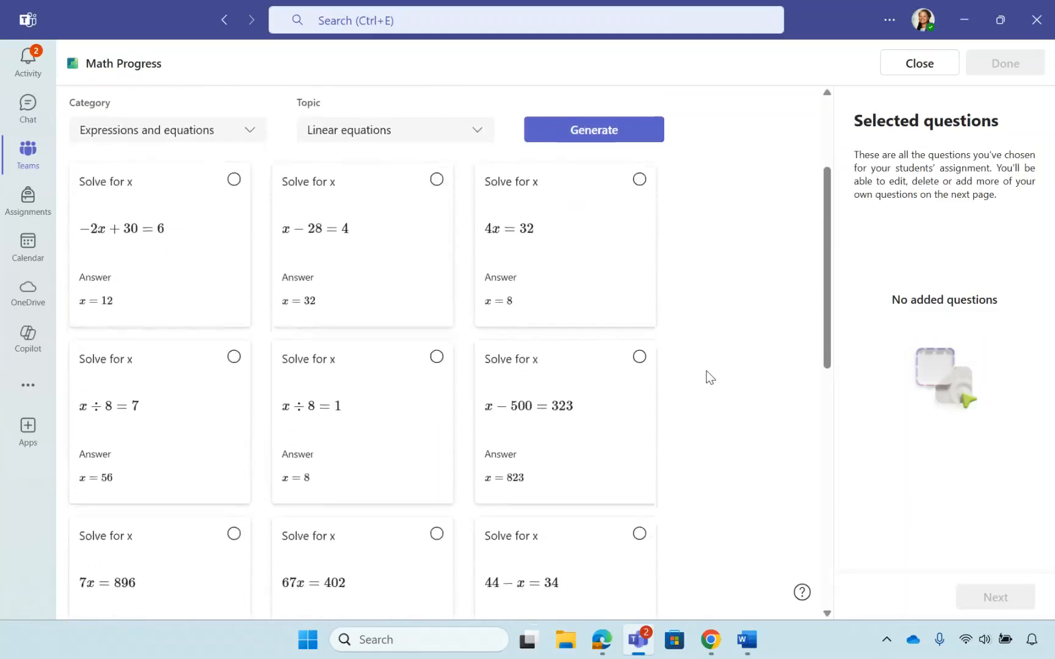
pyautogui.scroll(-7, 713, 362)
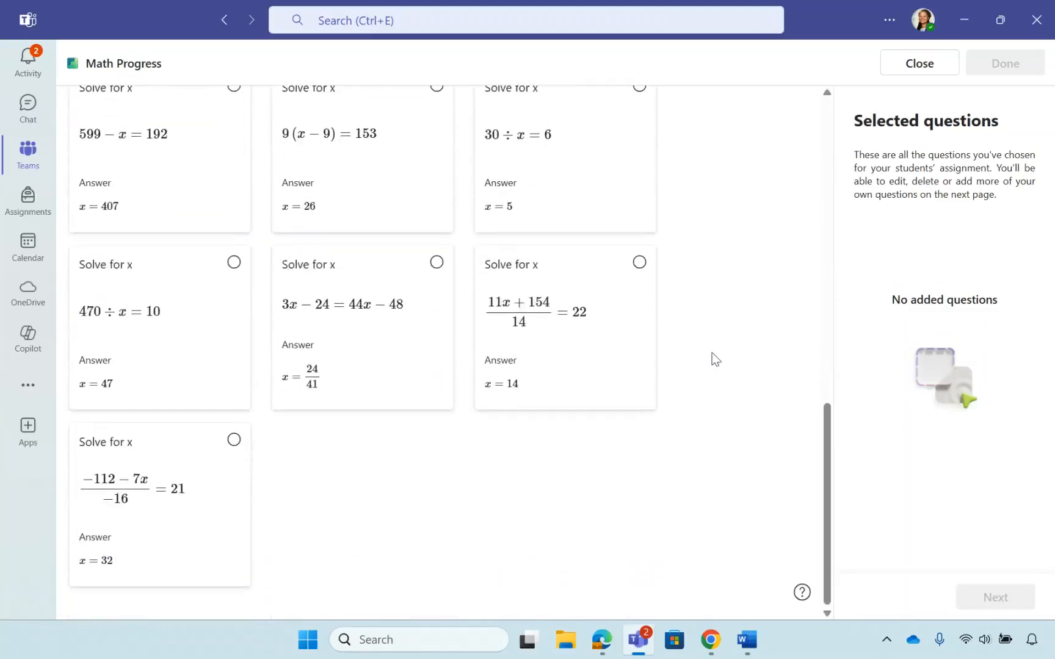
pyautogui.scroll(12, 696, 324)
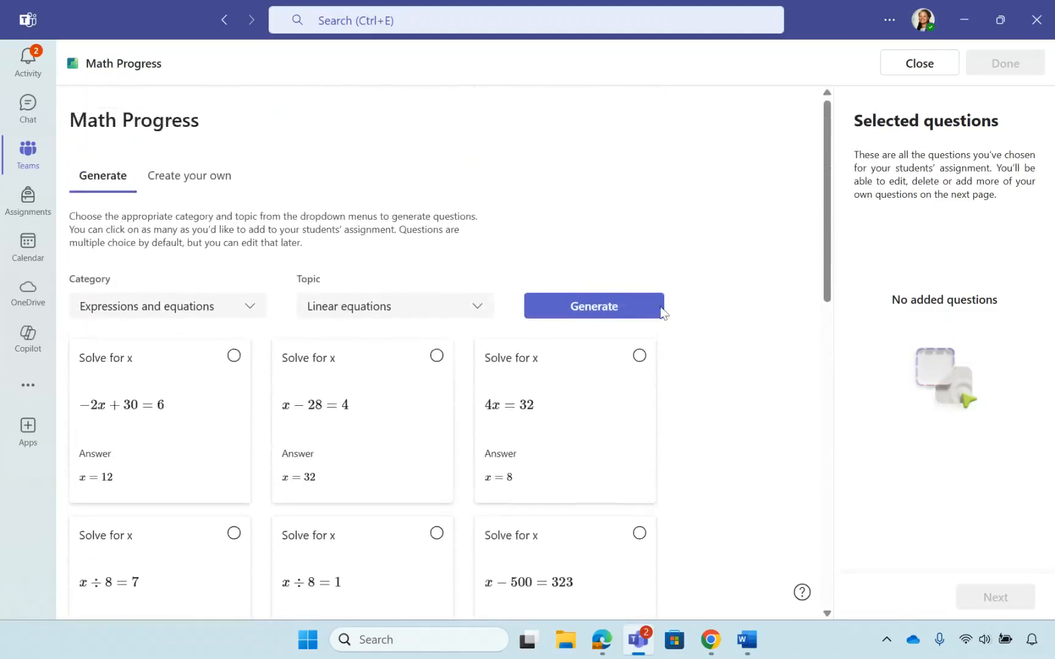
pyautogui.click(234, 356)
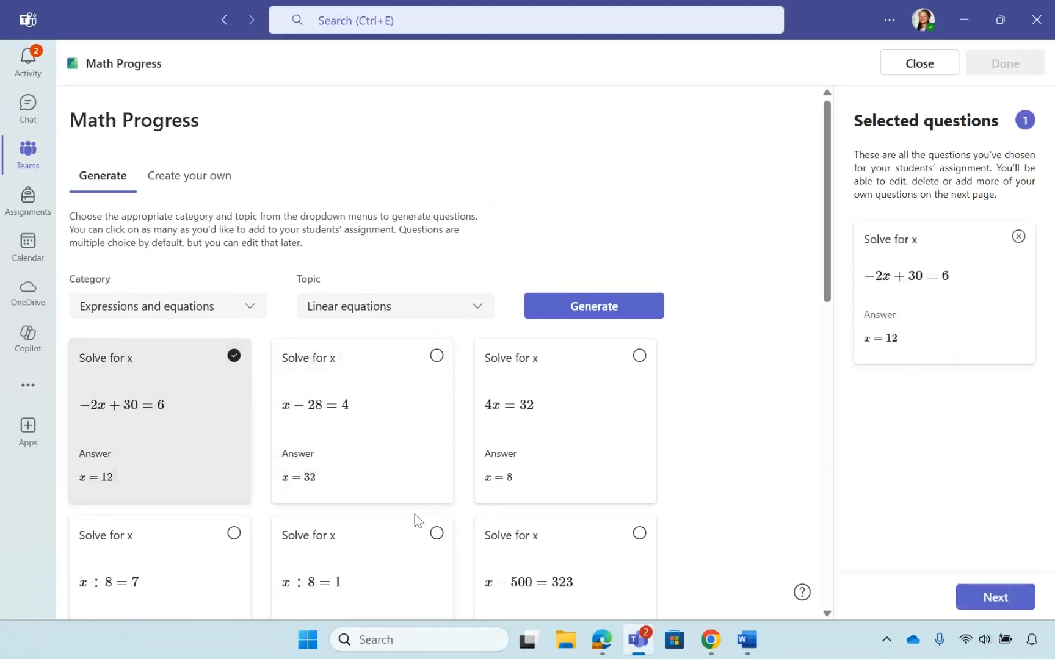
pyautogui.click(436, 535)
pyautogui.click(639, 534)
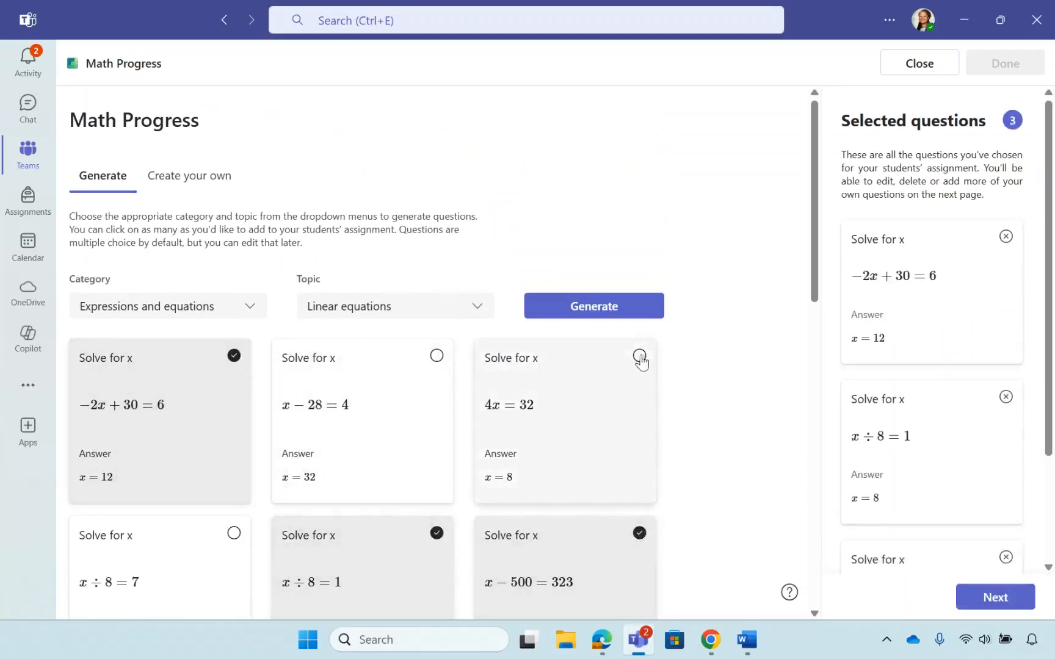
pyautogui.click(639, 356)
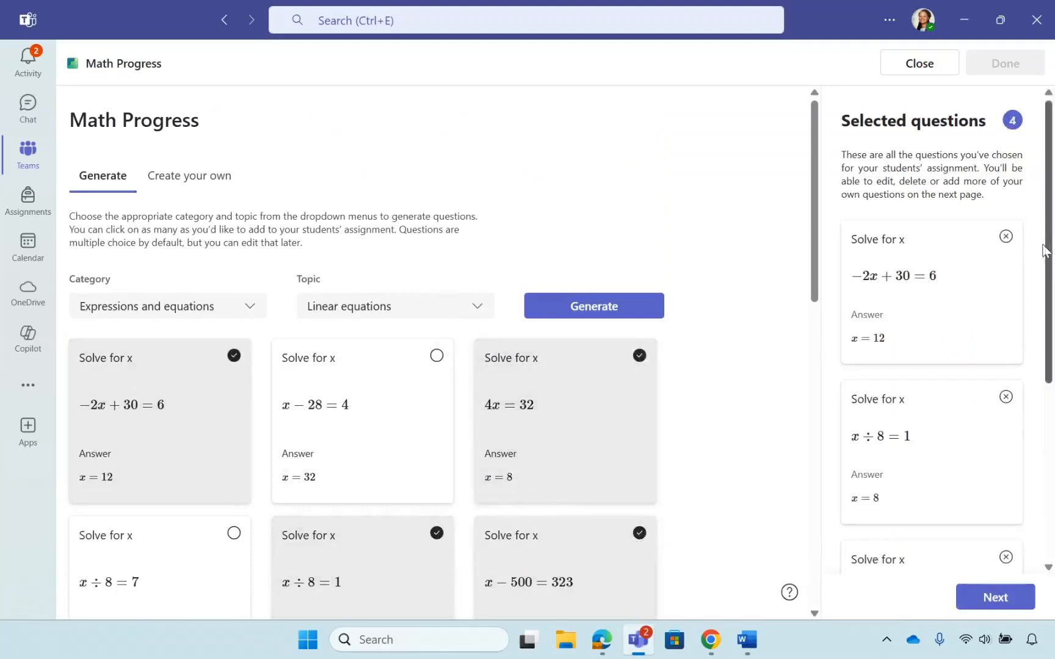
# Remove 4x = 32 from the selected questions and generate another set of linear equation questions
pyautogui.moveTo(1047, 239); pyautogui.dragTo(1052, 417)
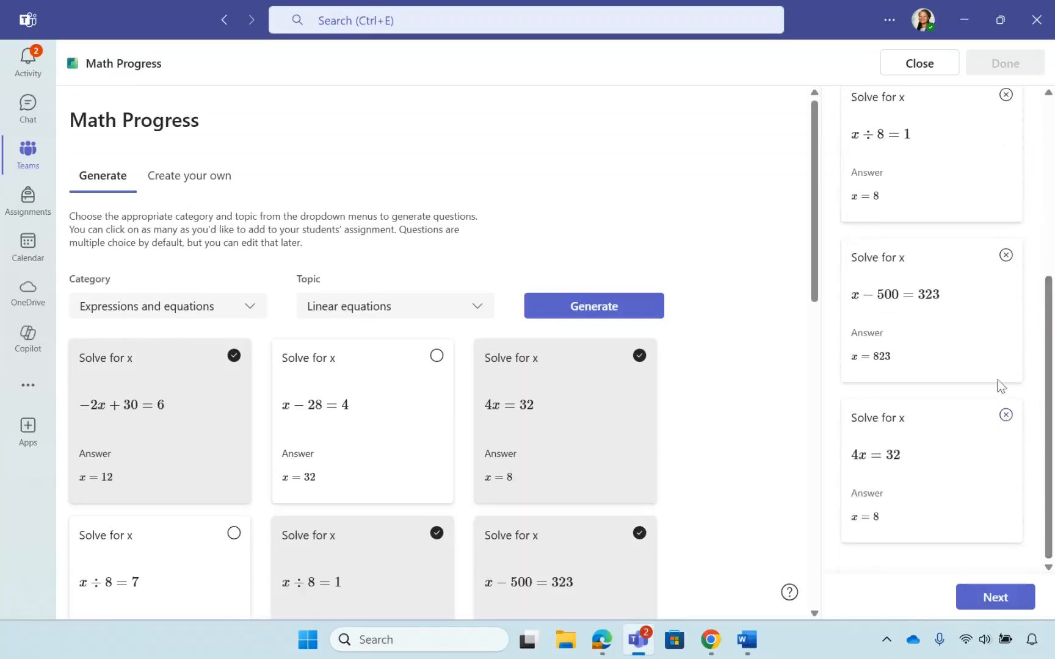
pyautogui.click(1006, 415)
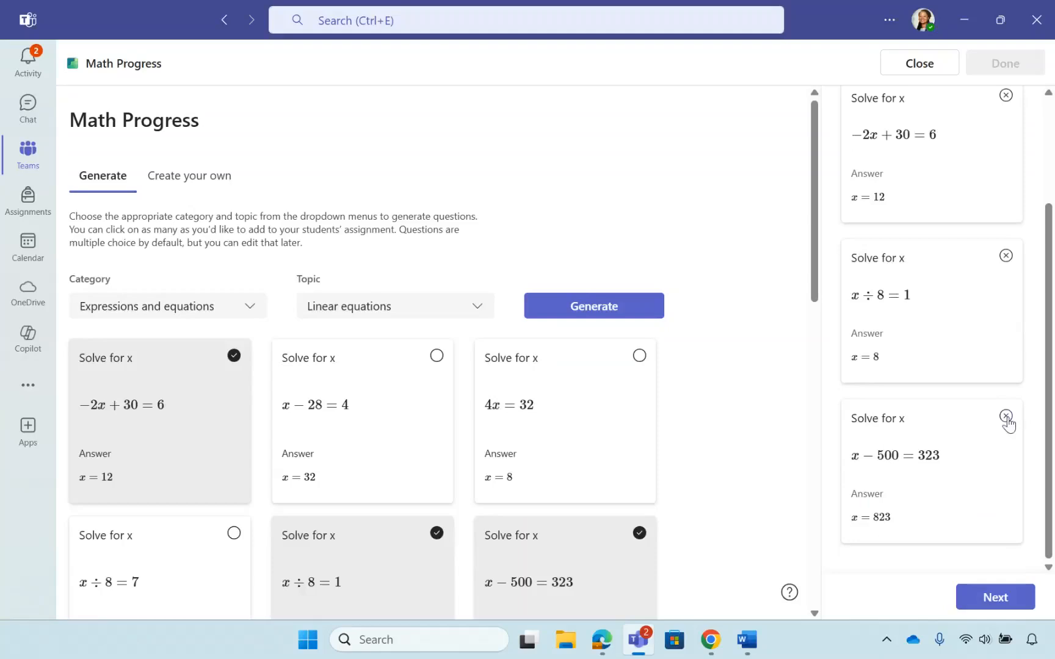
pyautogui.moveTo(1043, 416); pyautogui.dragTo(1053, 205)
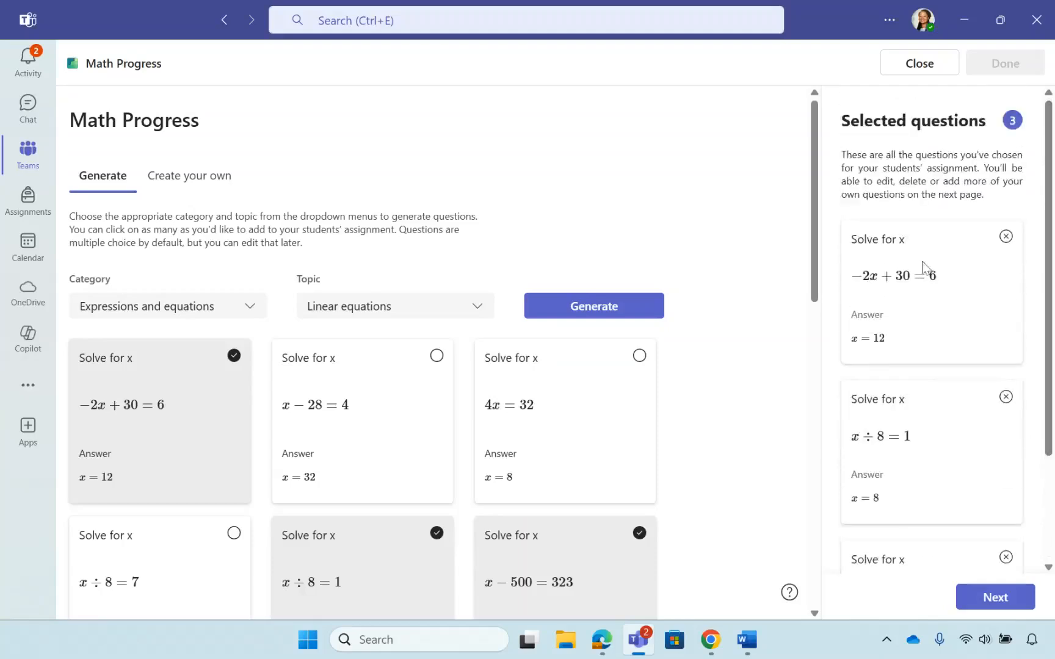
pyautogui.scroll(-3, 351, 447)
pyautogui.click(587, 146)
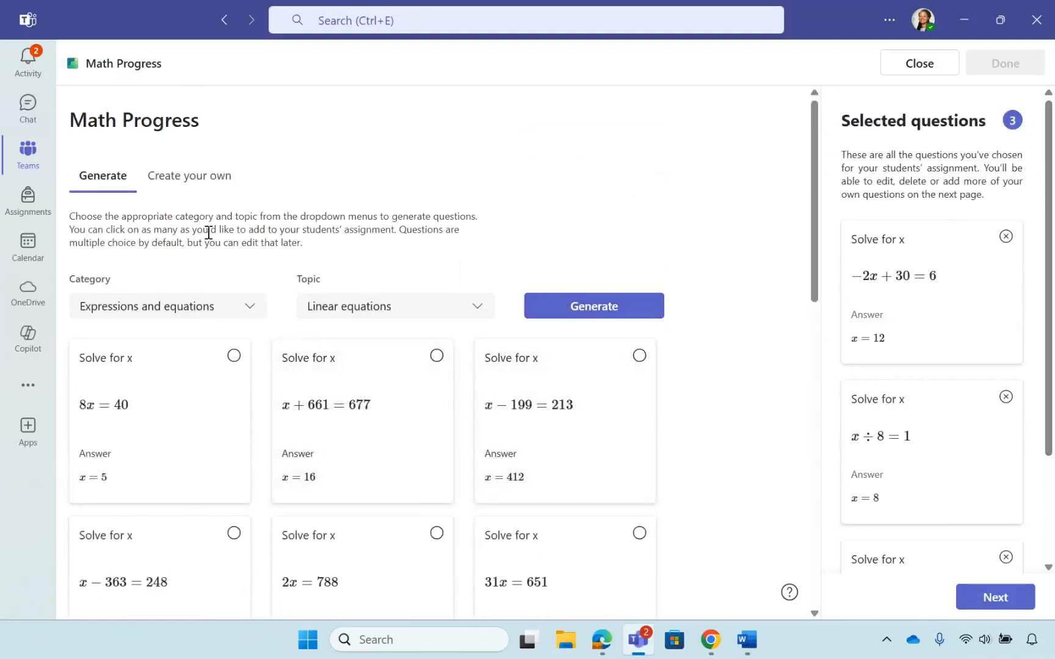
# Add a custom question with the category Expressions and equations and the topic Linear equations
pyautogui.click(199, 182)
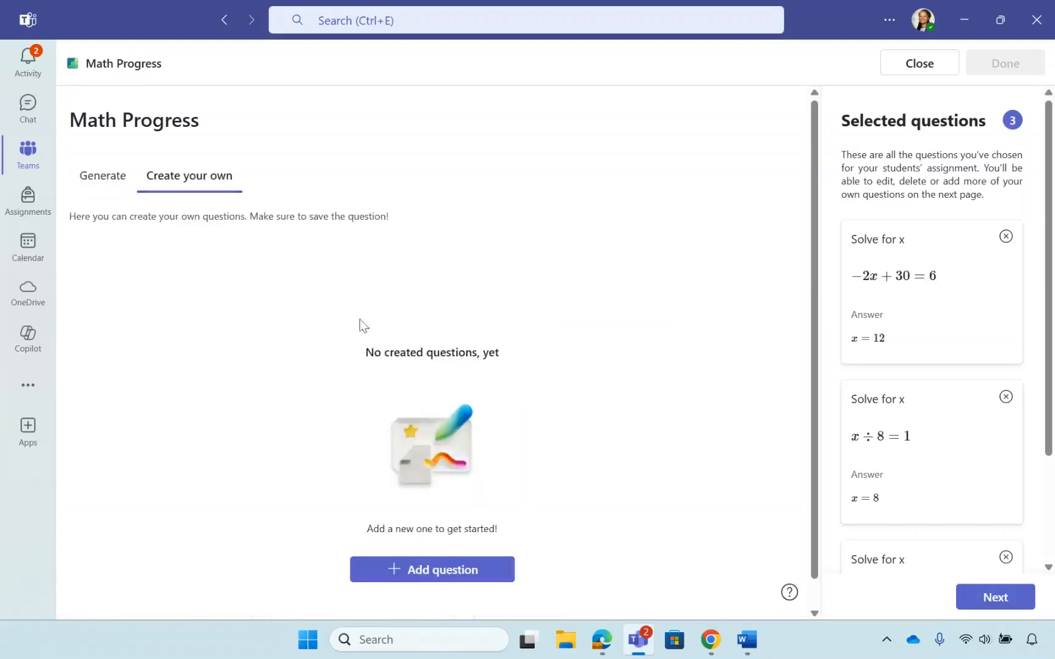
pyautogui.click(443, 572)
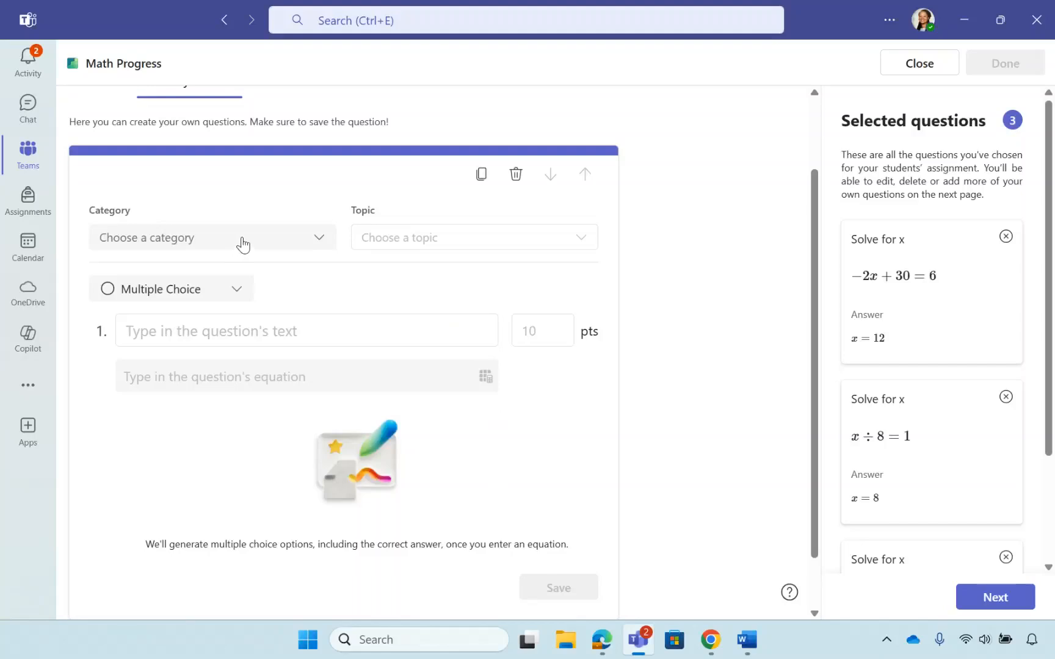
pyautogui.click(243, 244)
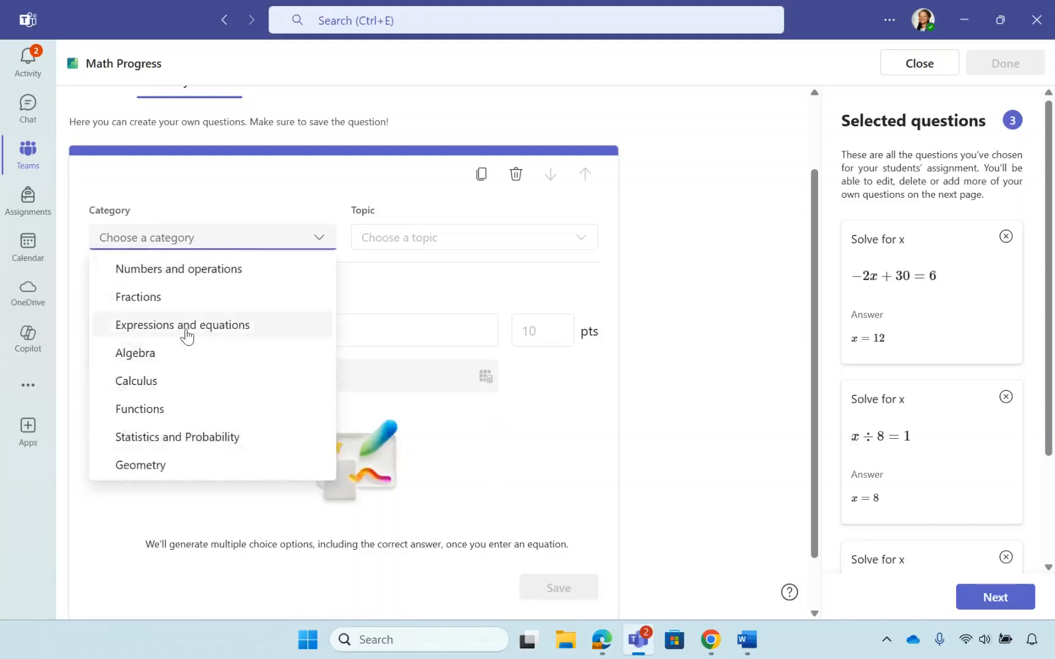
pyautogui.click(186, 331)
pyautogui.click(410, 238)
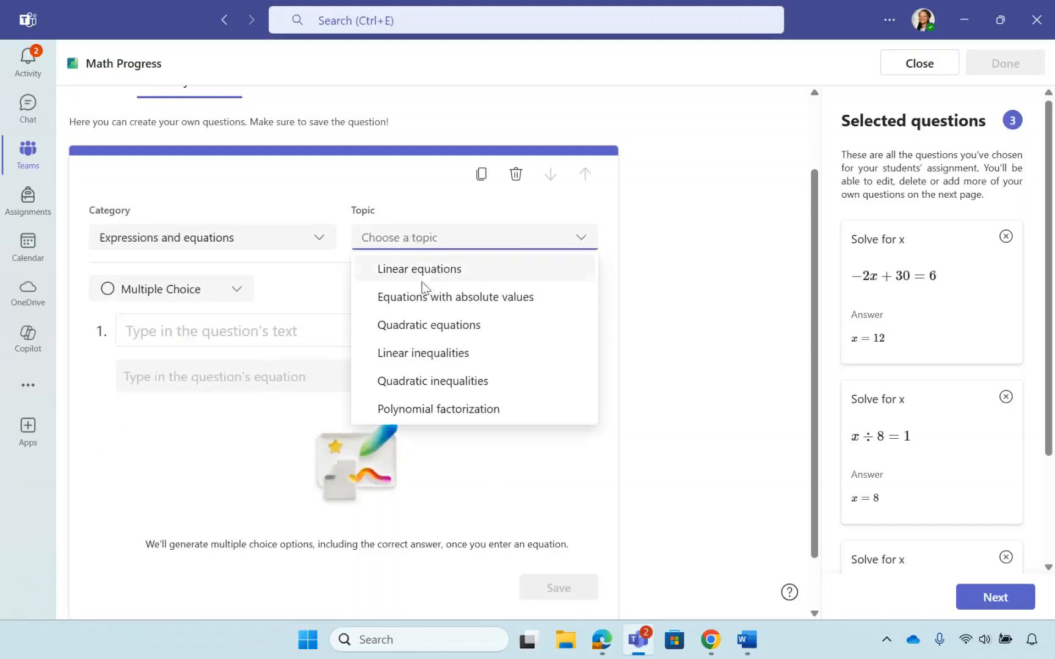
pyautogui.click(421, 276)
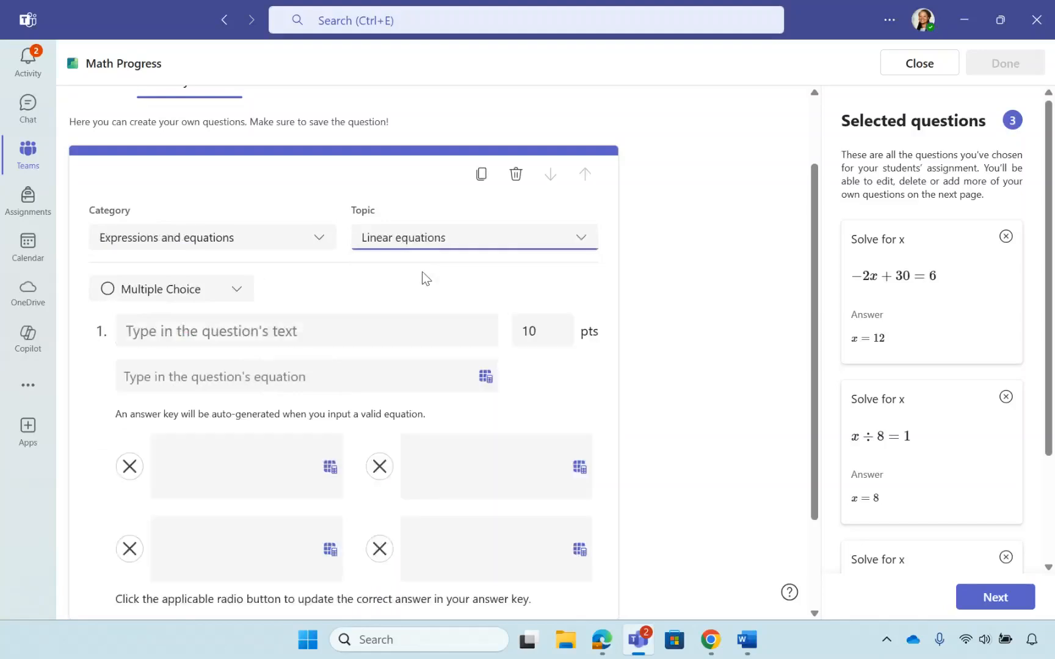
# Examine the question type options and the text, equation and answer fields of the custom question form
pyautogui.click(236, 292)
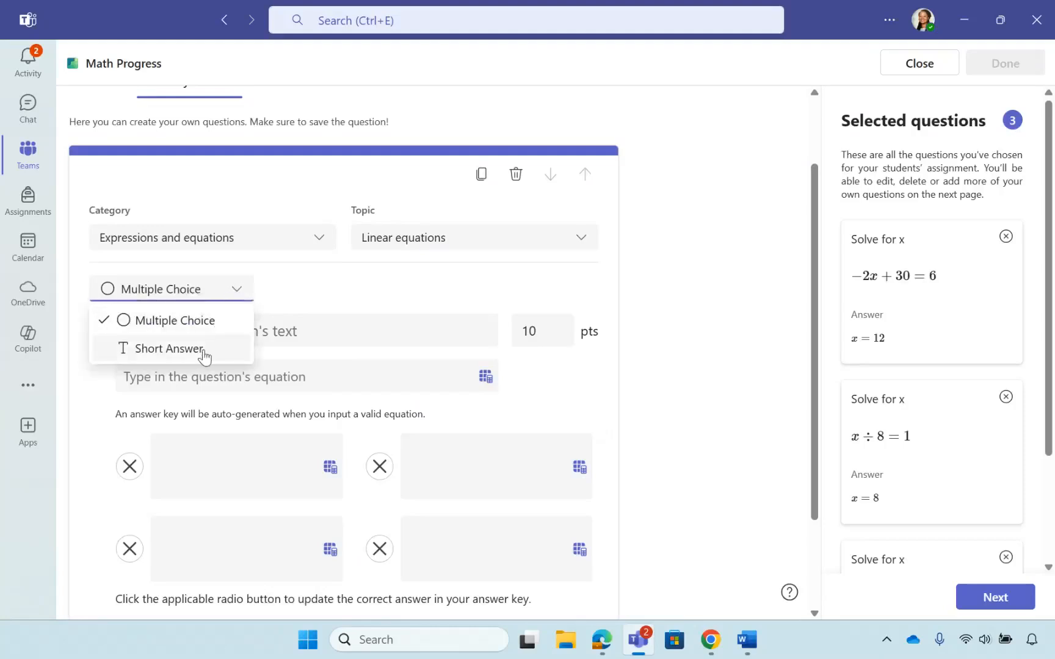
pyautogui.click(314, 287)
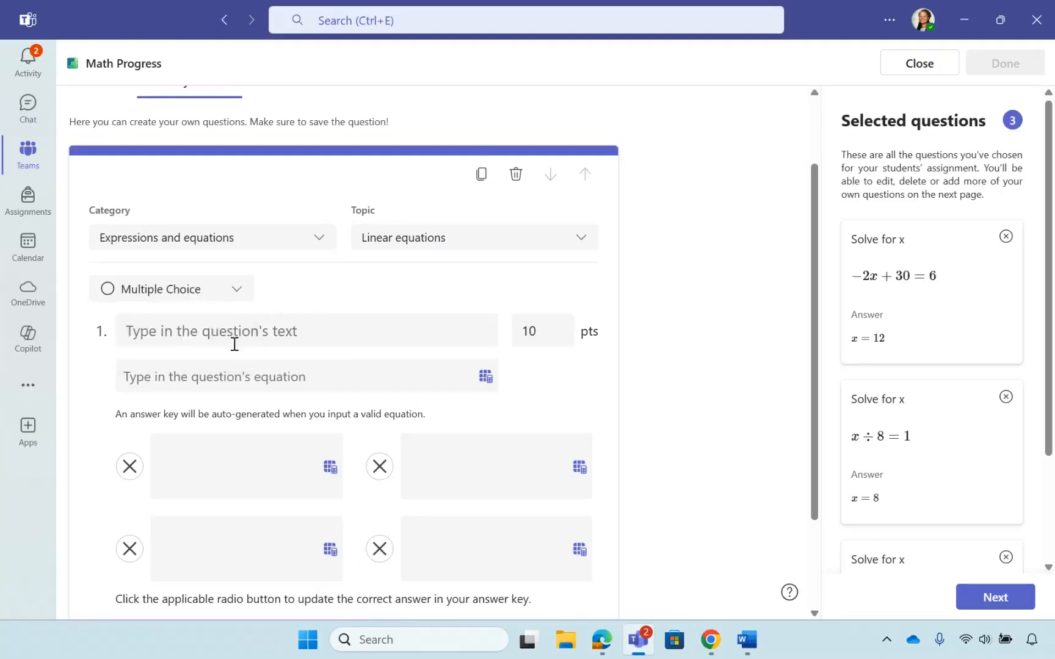
pyautogui.scroll(-1, 261, 356)
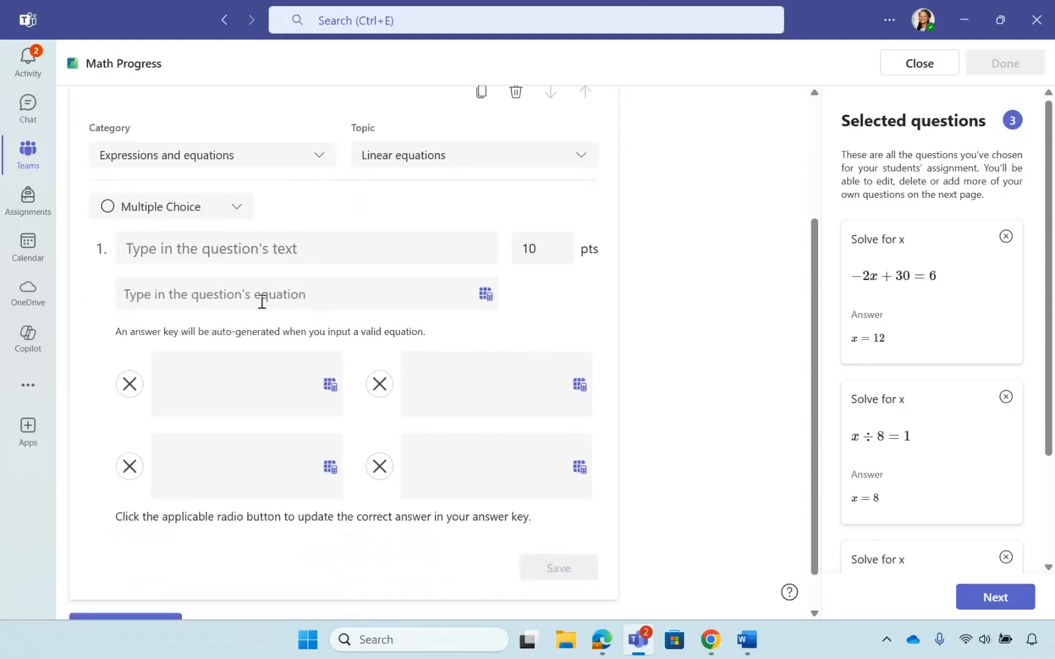
pyautogui.scroll(-1, 310, 351)
pyautogui.scroll(3, 316, 349)
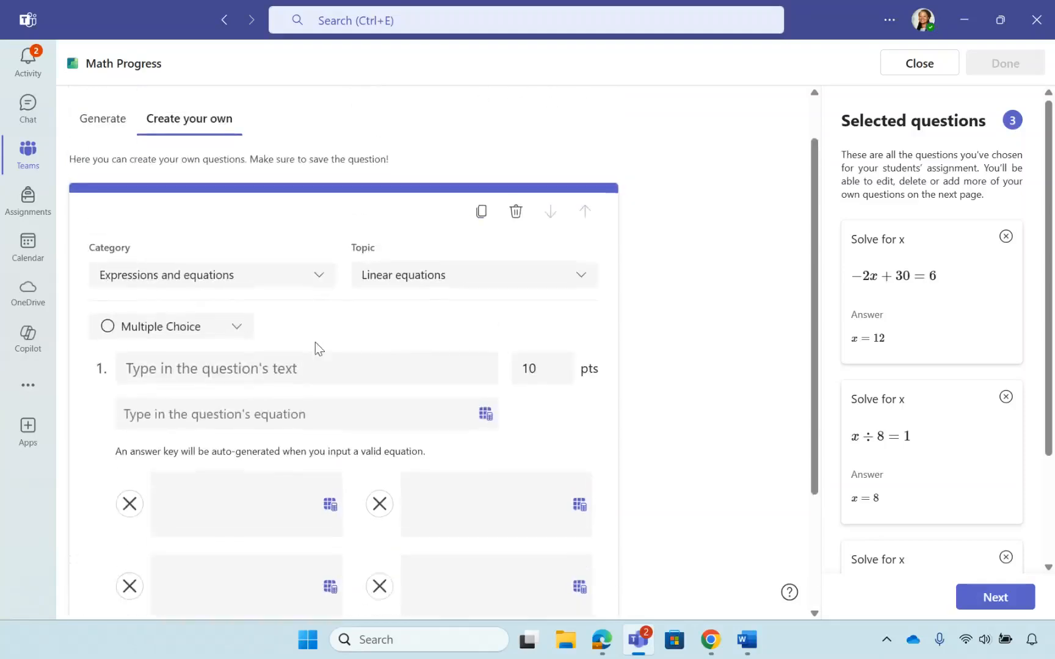
pyautogui.scroll(-3, 409, 447)
pyautogui.scroll(3, 527, 295)
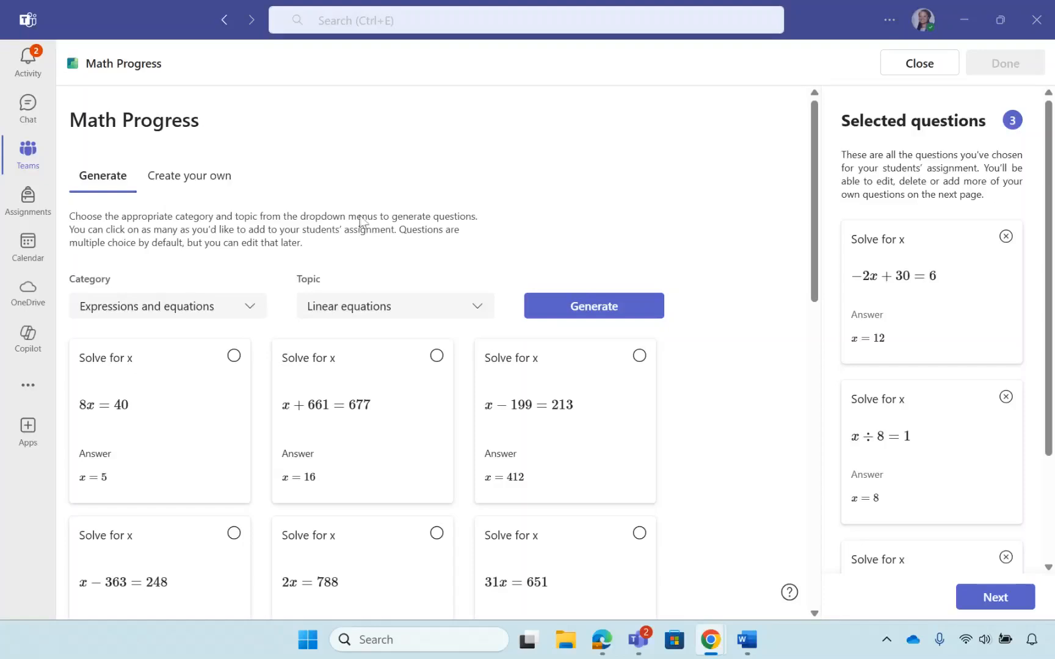
# Proceed to the review page with the three selected questions and check their answer choices
pyautogui.click(989, 601)
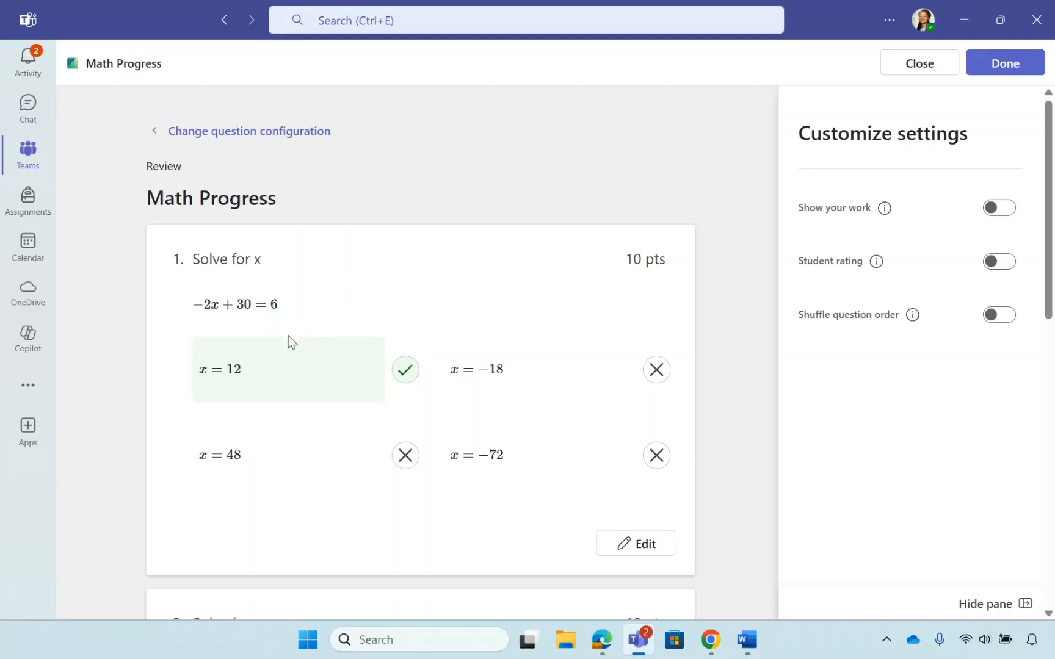
pyautogui.scroll(-3, 500, 374)
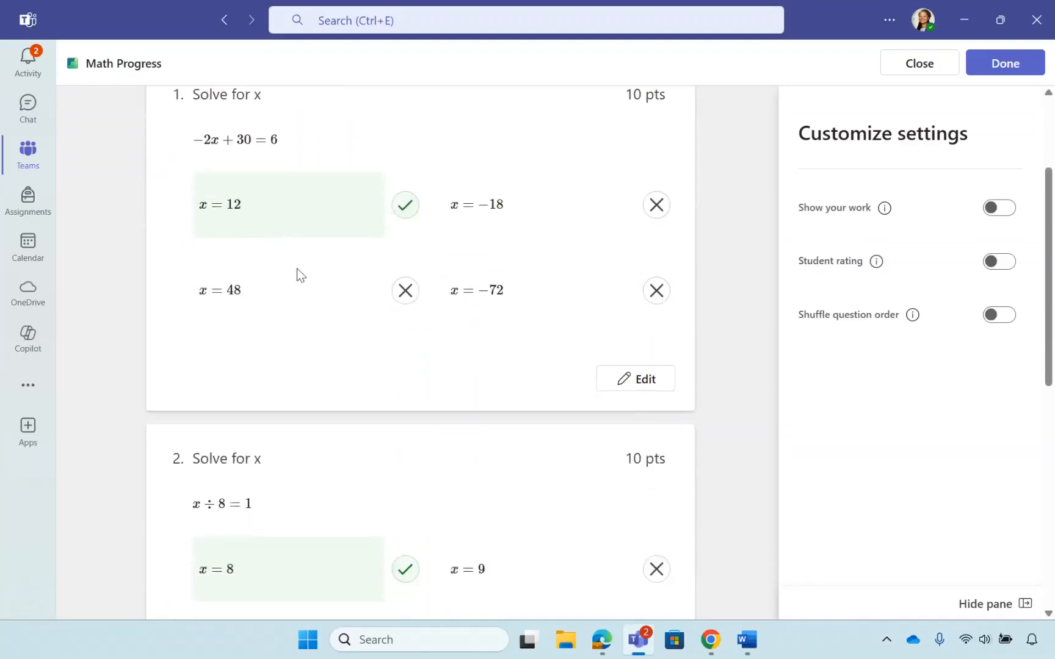
pyautogui.scroll(-10, 299, 275)
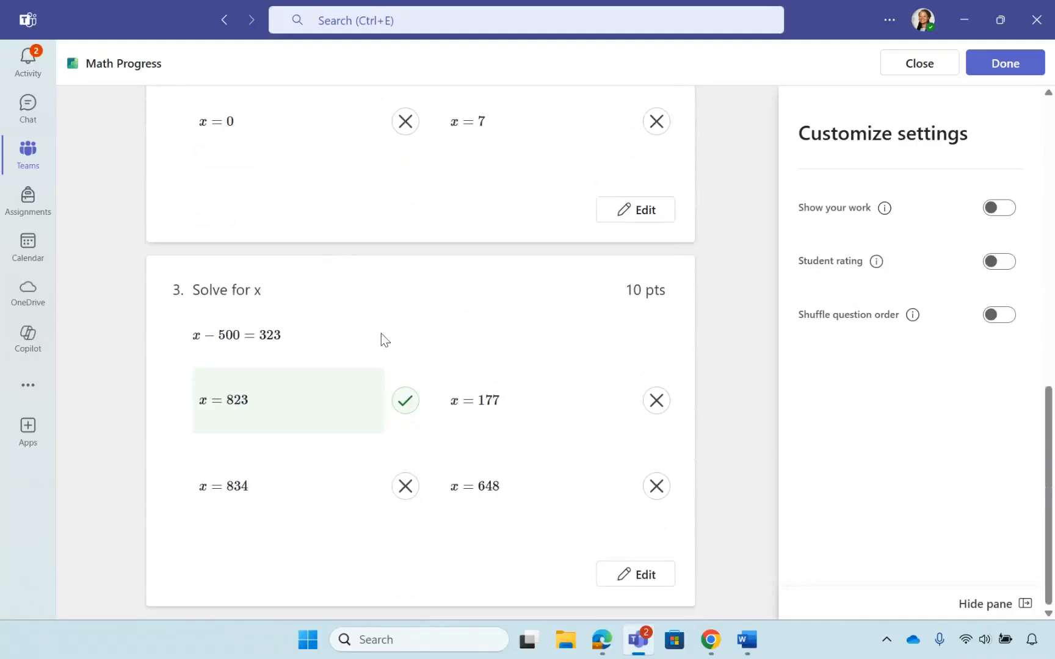
pyautogui.scroll(13, 381, 334)
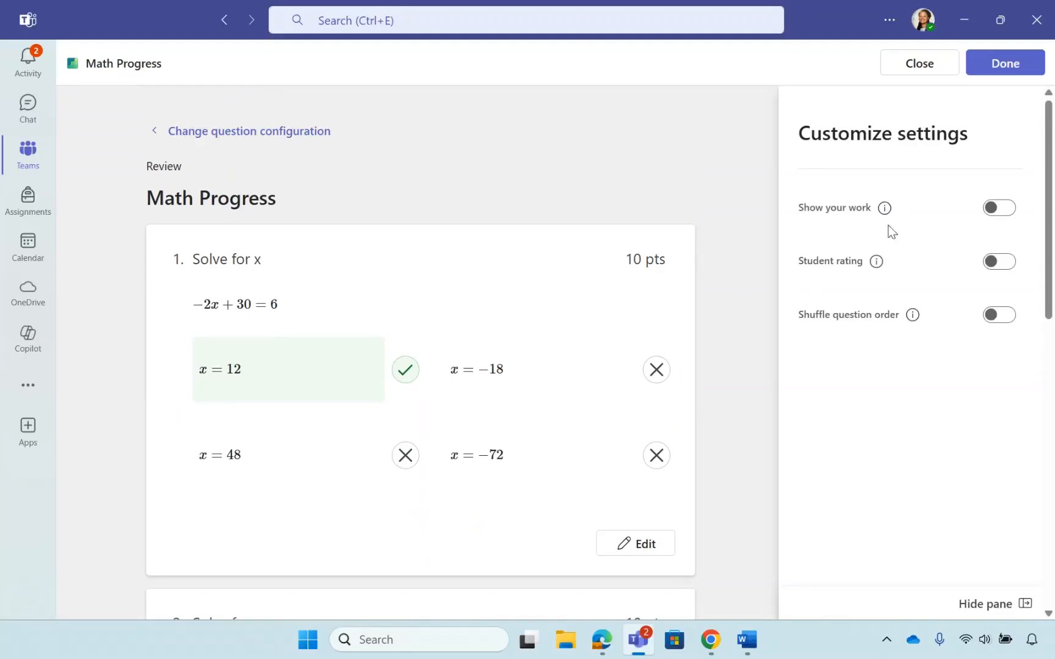
# Enable Show your work, Student rating and Shuffle question order for the Math Progress quiz
pyautogui.moveTo(867, 206)
pyautogui.click(1004, 211)
pyautogui.click(999, 266)
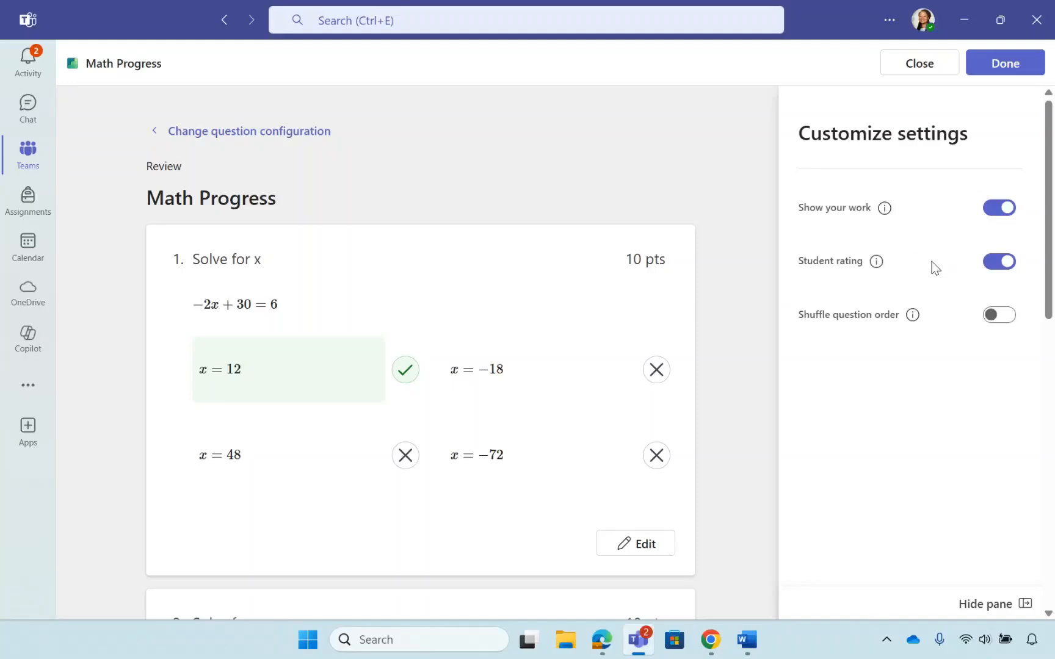
pyautogui.click(1003, 320)
pyautogui.click(709, 639)
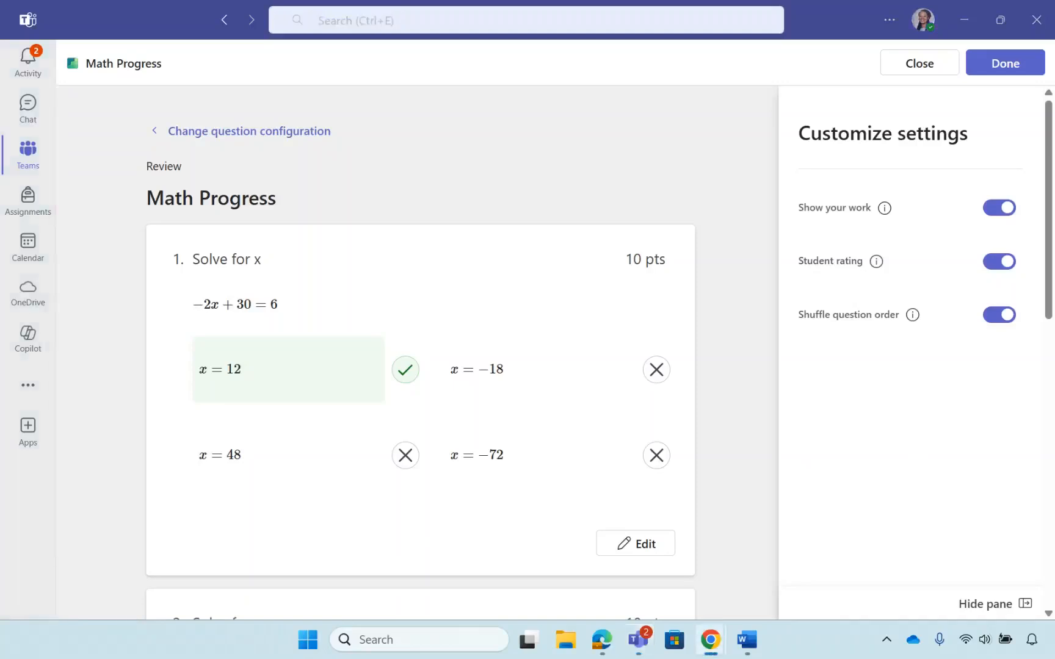
# Finish the Math Progress setup, check the assignment details and assign it to the OHS Roberts - Math class
pyautogui.click(1005, 64)
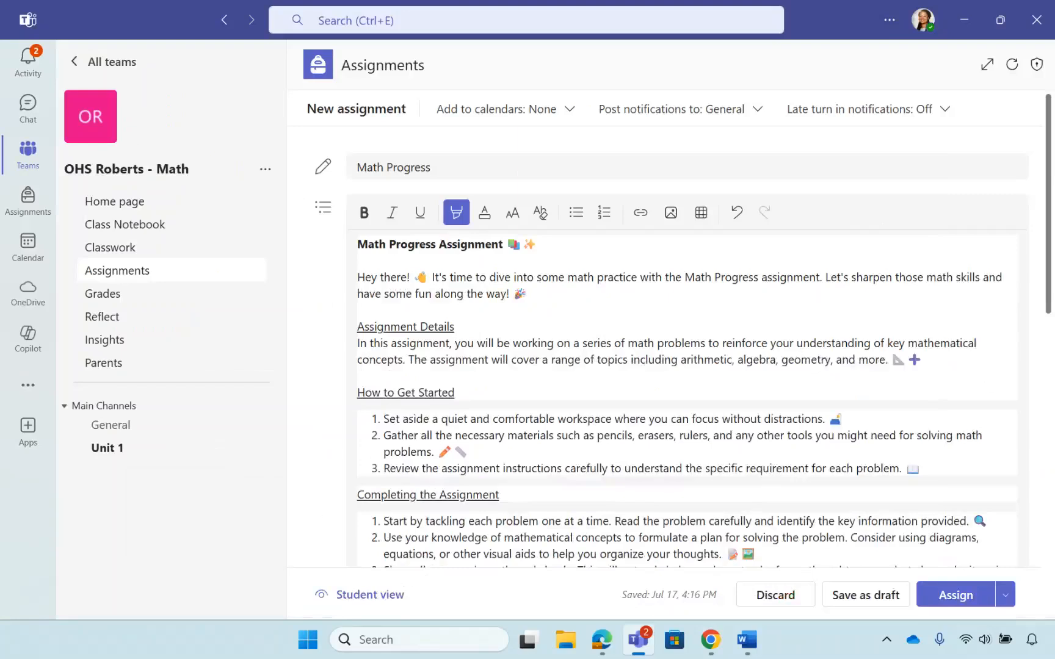
pyautogui.scroll(-7, 635, 351)
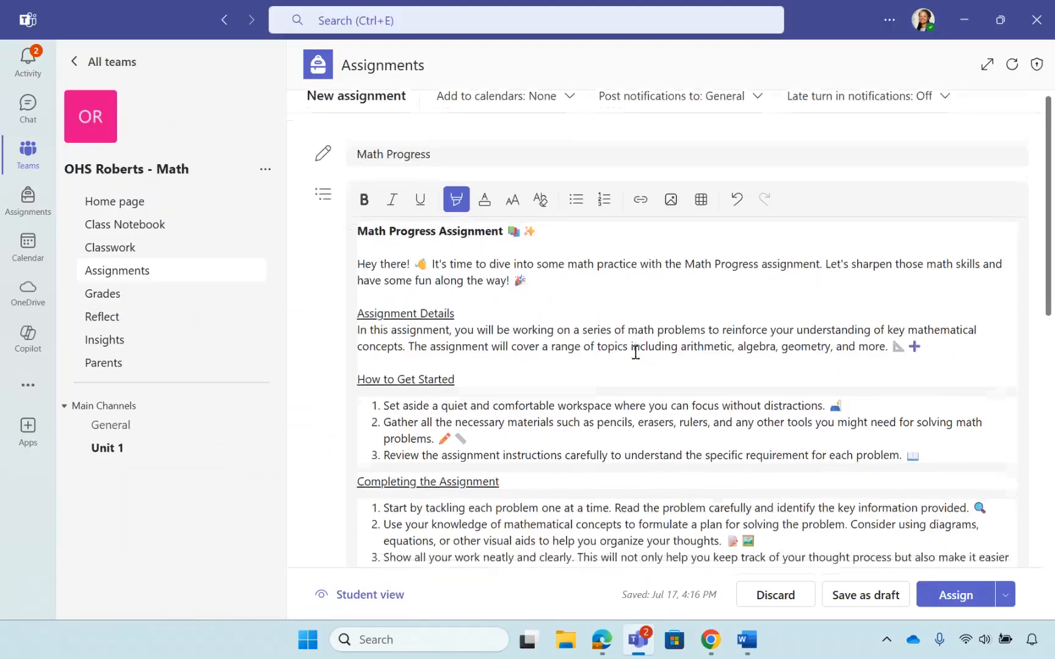
pyautogui.scroll(-5, 635, 351)
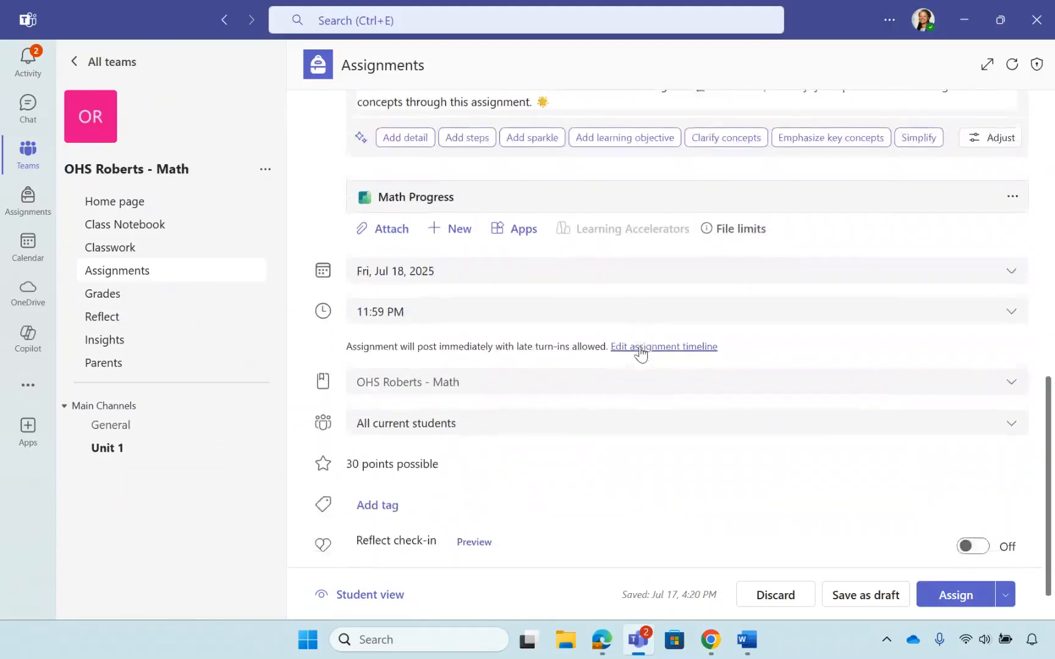
pyautogui.click(970, 594)
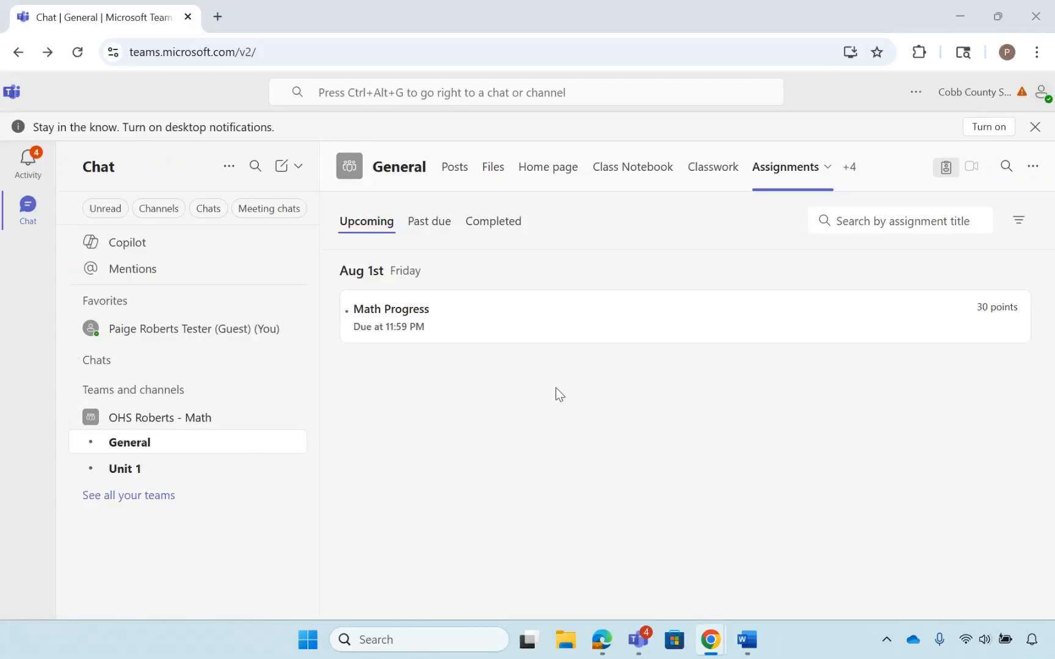
# In the student's Teams session in Chrome, open the Math Progress assignment and start its attached quiz
pyautogui.click(512, 326)
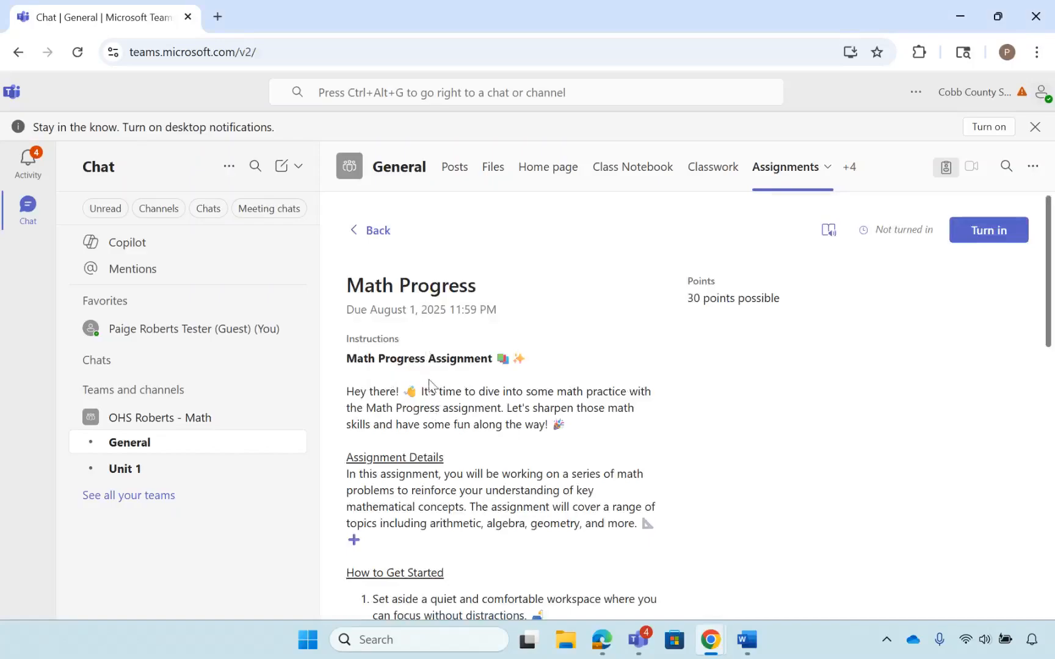
pyautogui.scroll(-12, 476, 490)
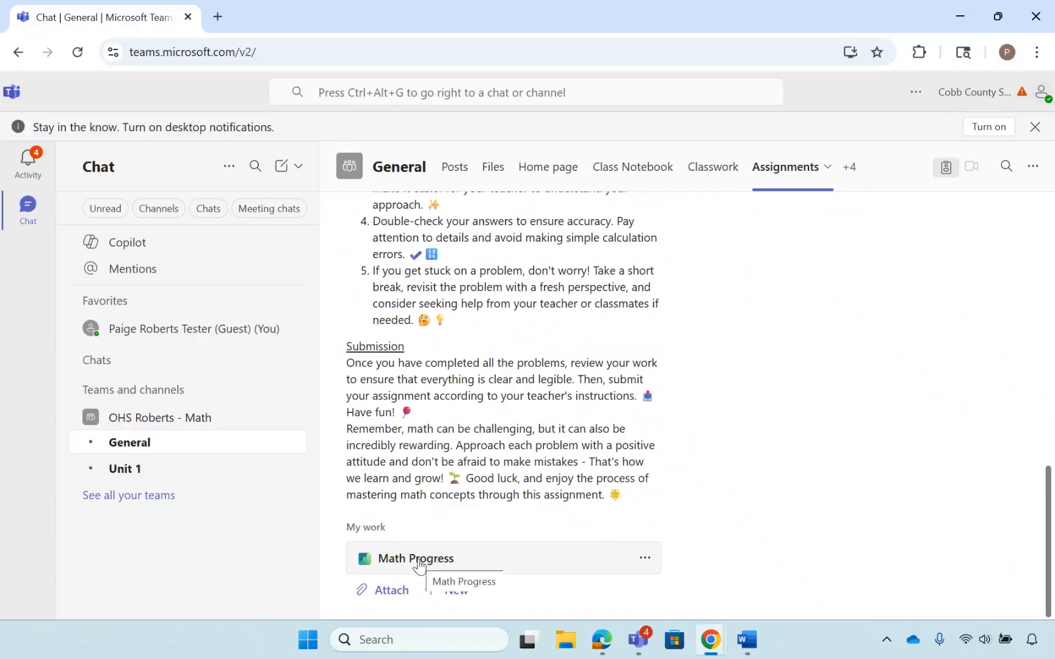
pyautogui.click(418, 560)
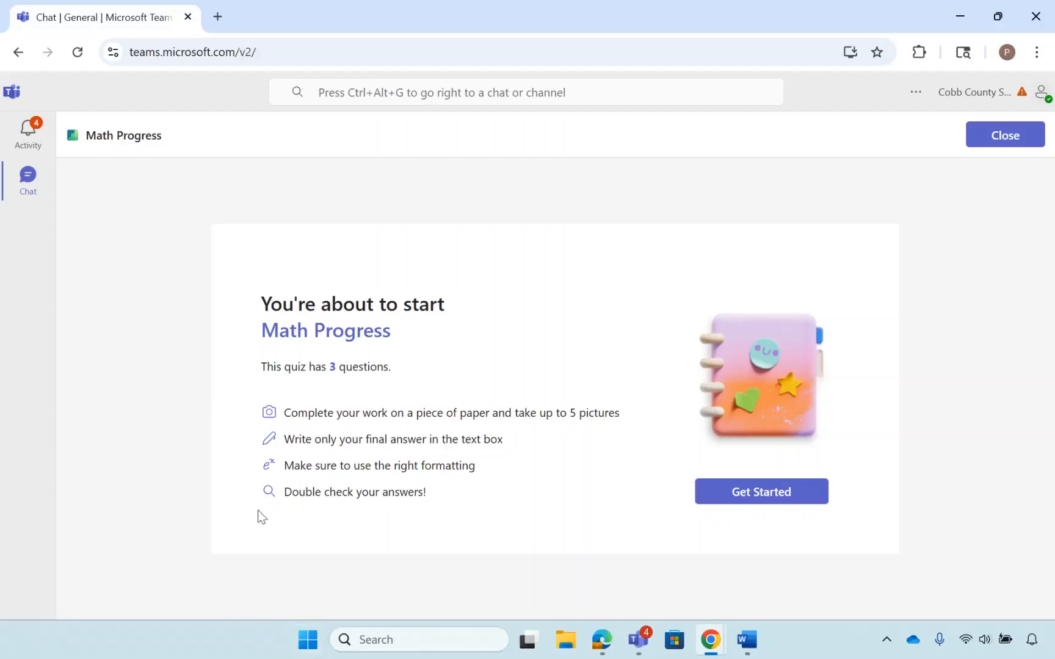
pyautogui.click(799, 497)
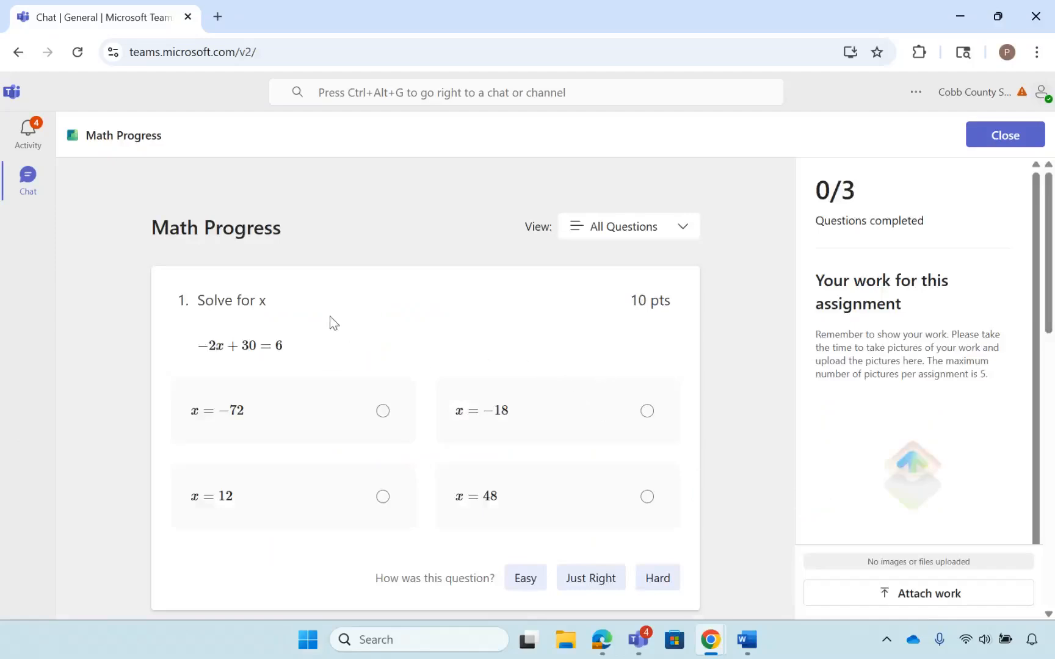
# Answer the question −2x + 30 = 6 with x = −72 and rate its difficulty as Hard
pyautogui.scroll(-1, 321, 324)
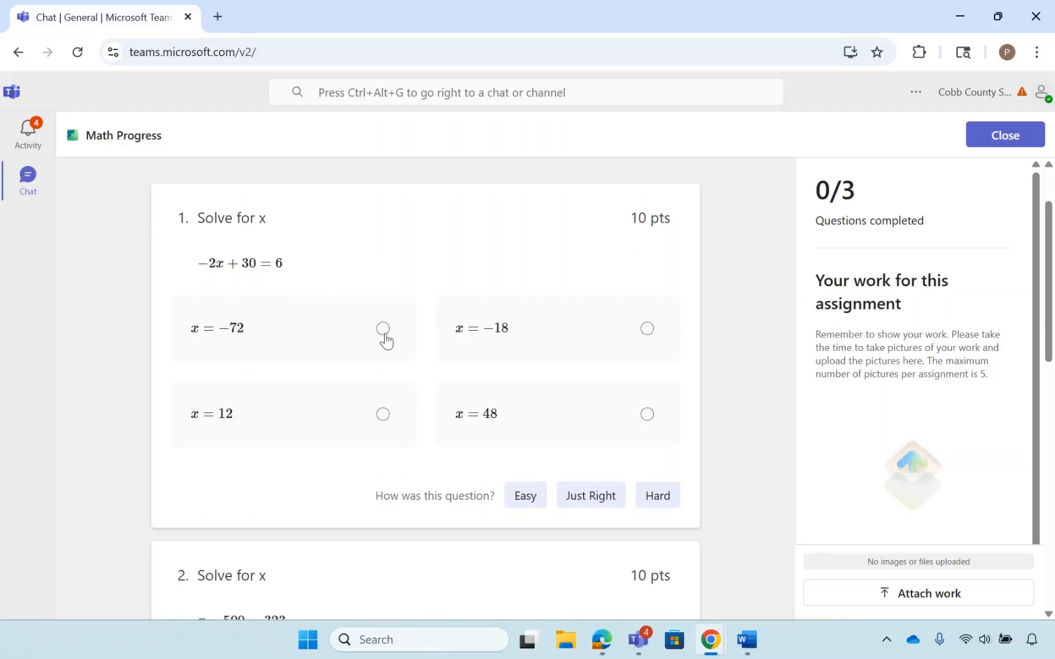
pyautogui.click(385, 333)
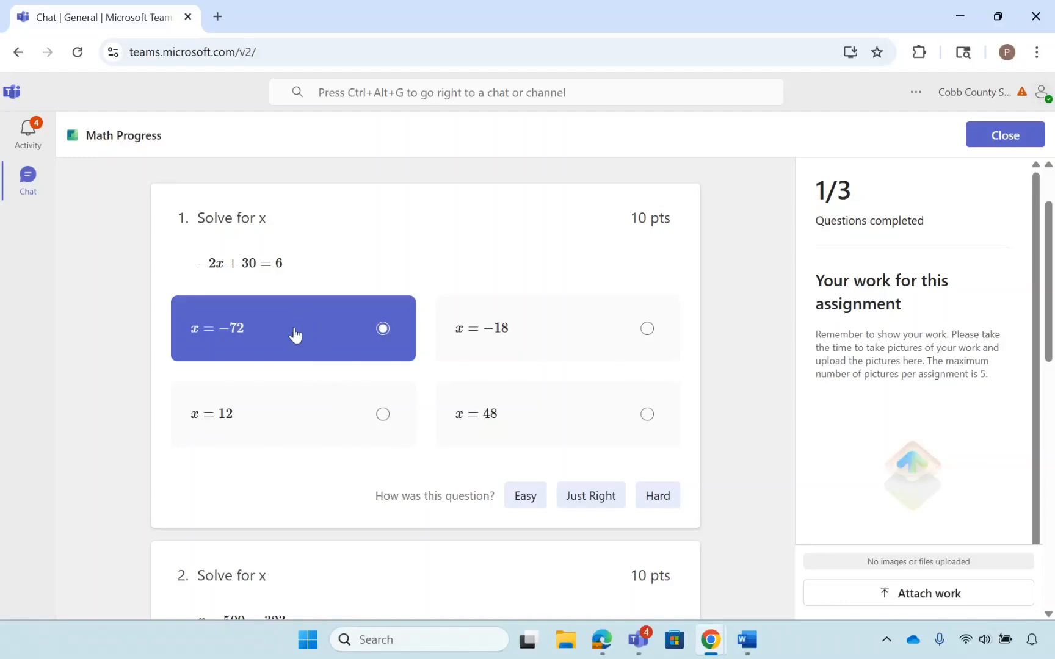
pyautogui.click(522, 499)
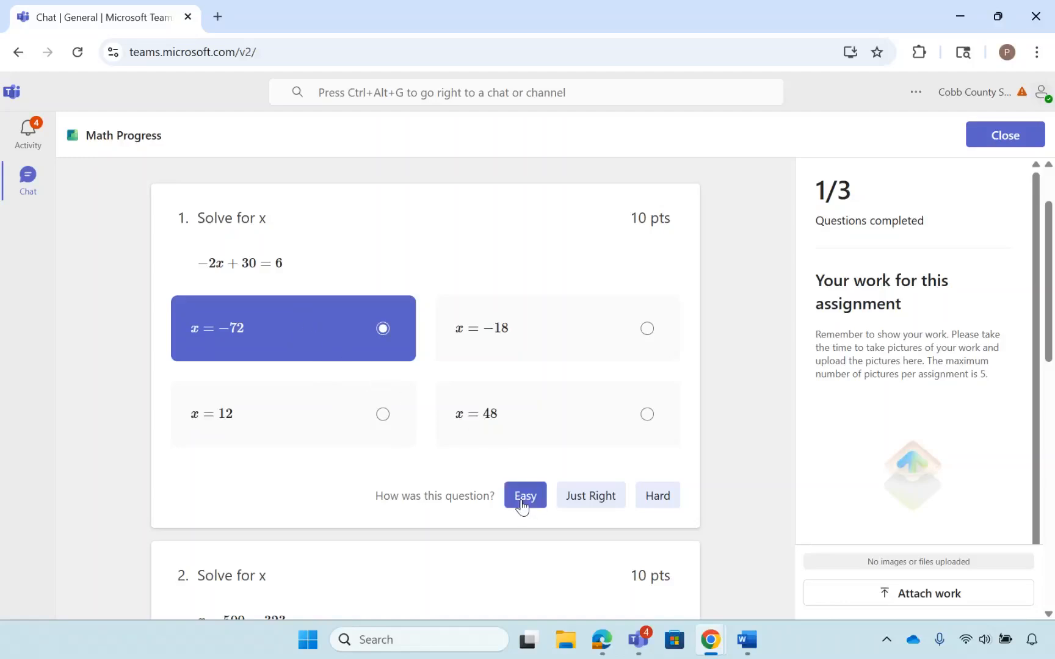
pyautogui.click(663, 502)
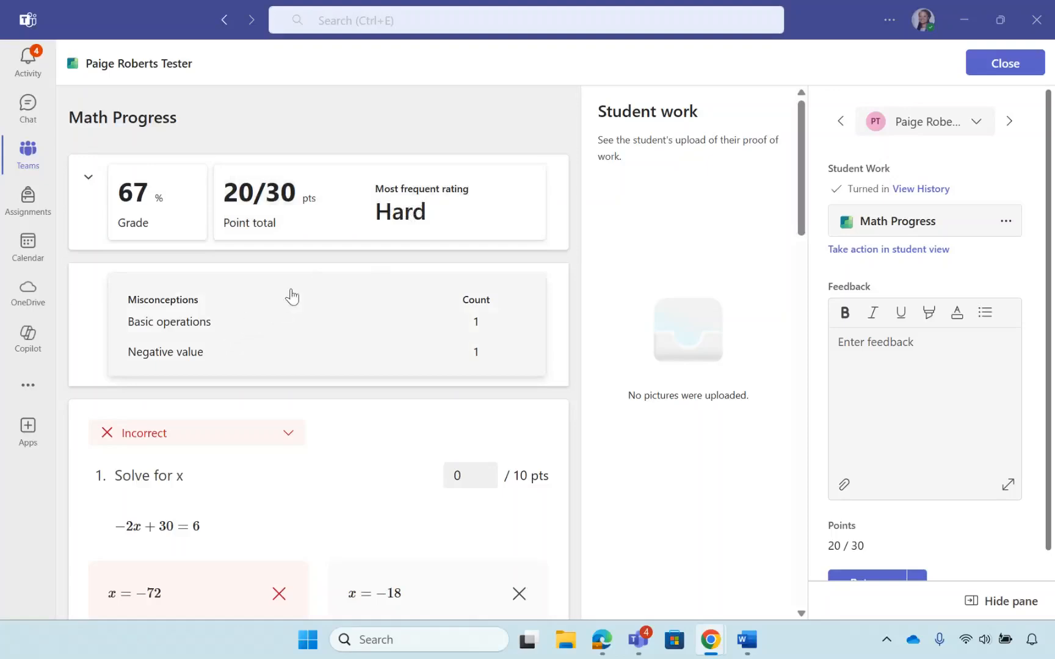
# In the teacher's Teams app, review the student's results, enter the feedback "See me after class." and return the work
pyautogui.scroll(-2, 183, 252)
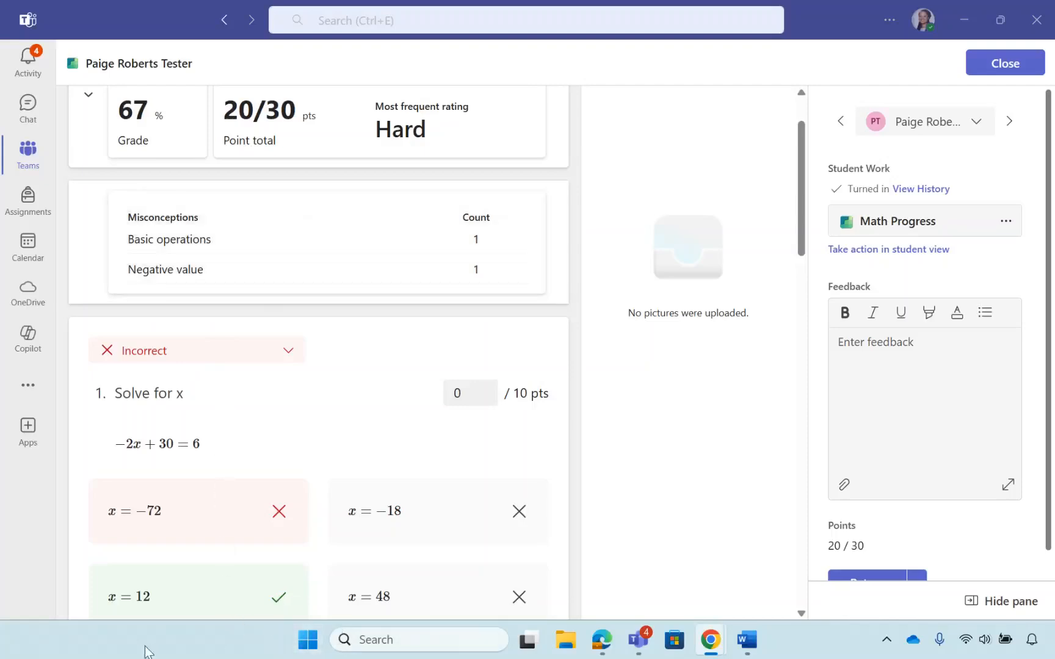
pyautogui.scroll(1, 431, 353)
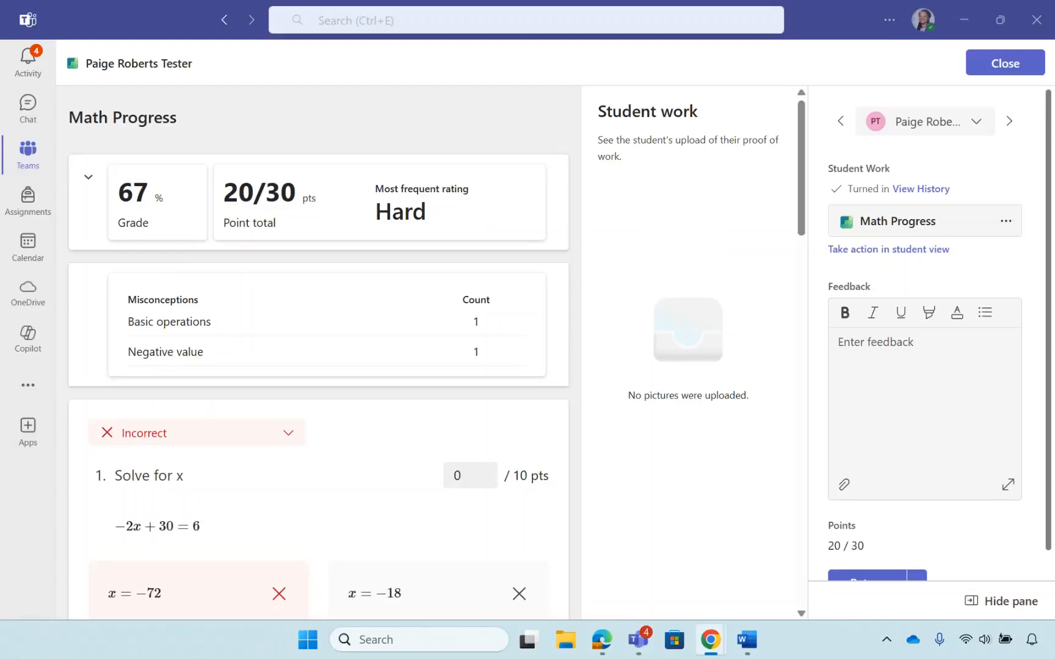
pyautogui.click(874, 346)
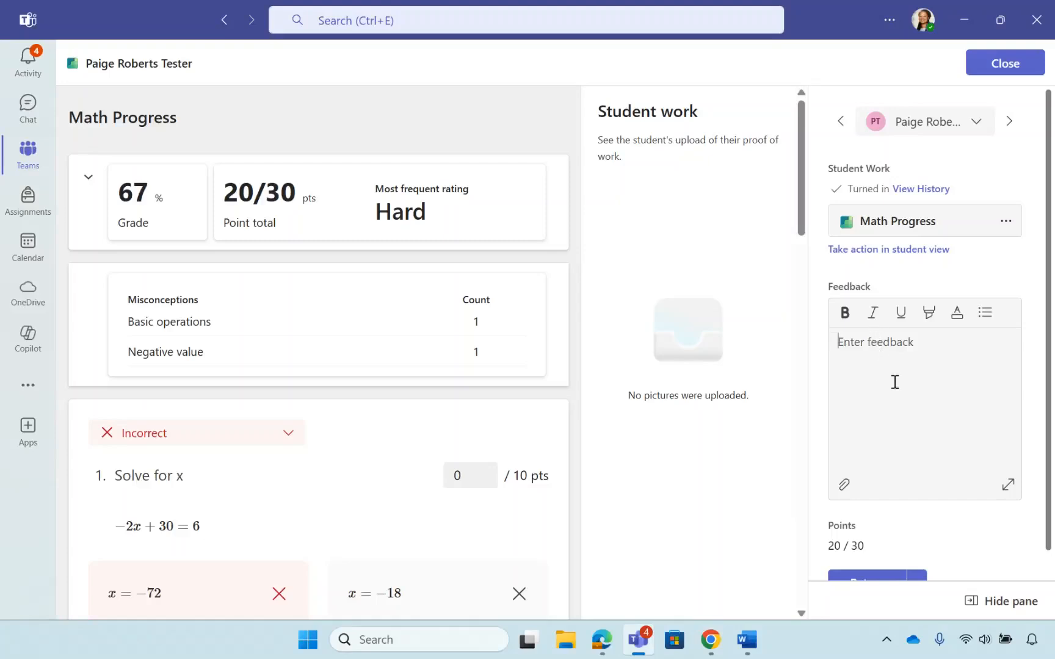
pyautogui.scroll(-1, 900, 410)
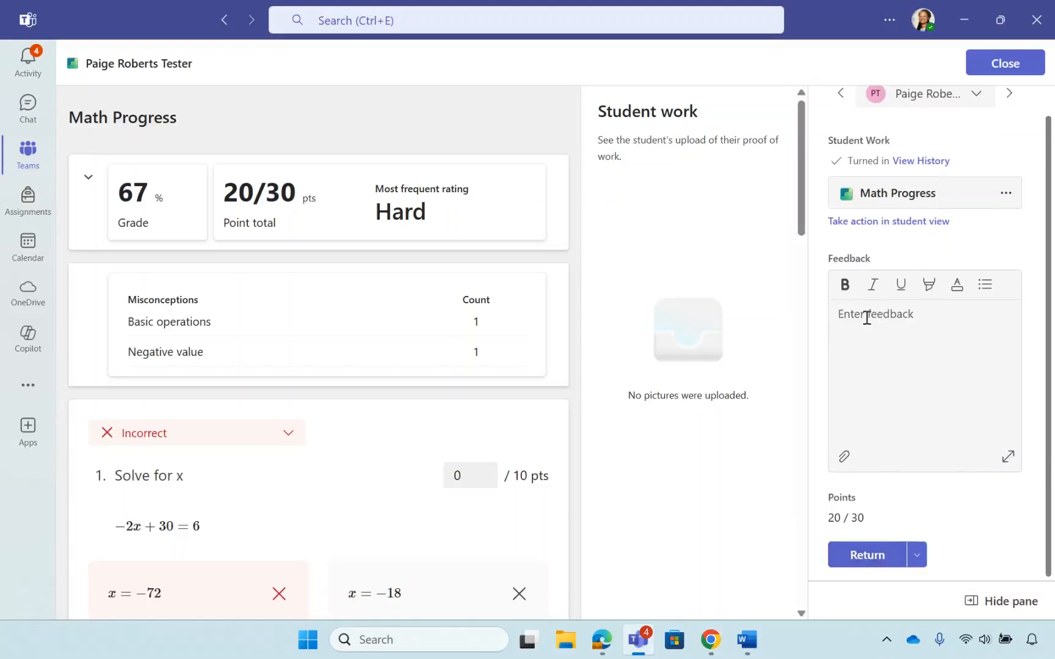
pyautogui.write('See me after class.')
pyautogui.click(879, 563)
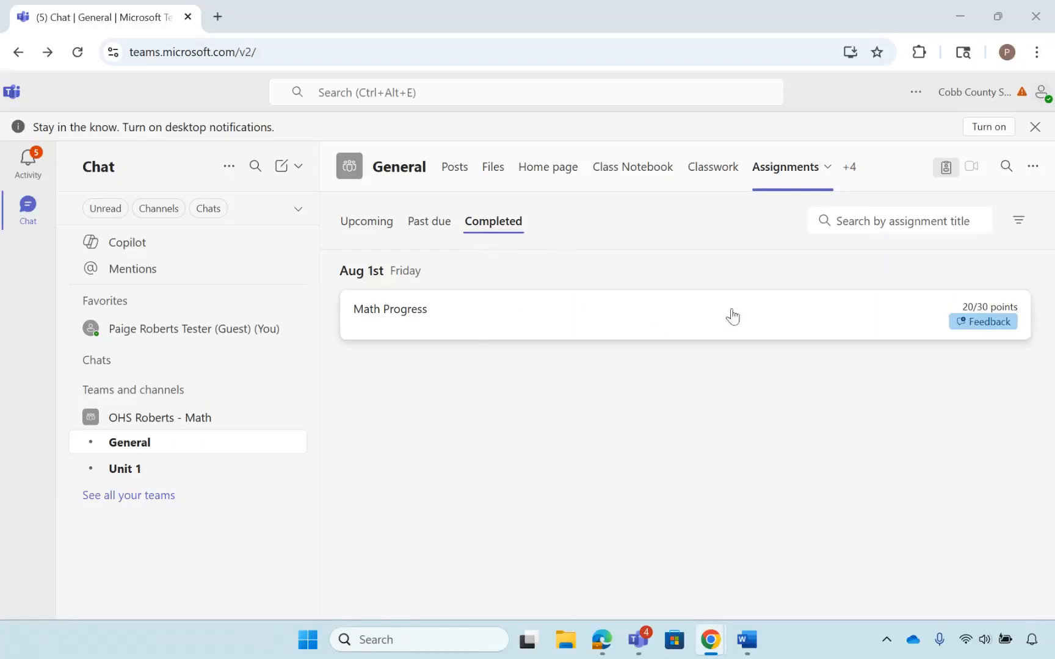
# In the student's Teams session in Chrome, open the returned Math Progress assignment to read the teacher's feedback
pyautogui.click(980, 331)
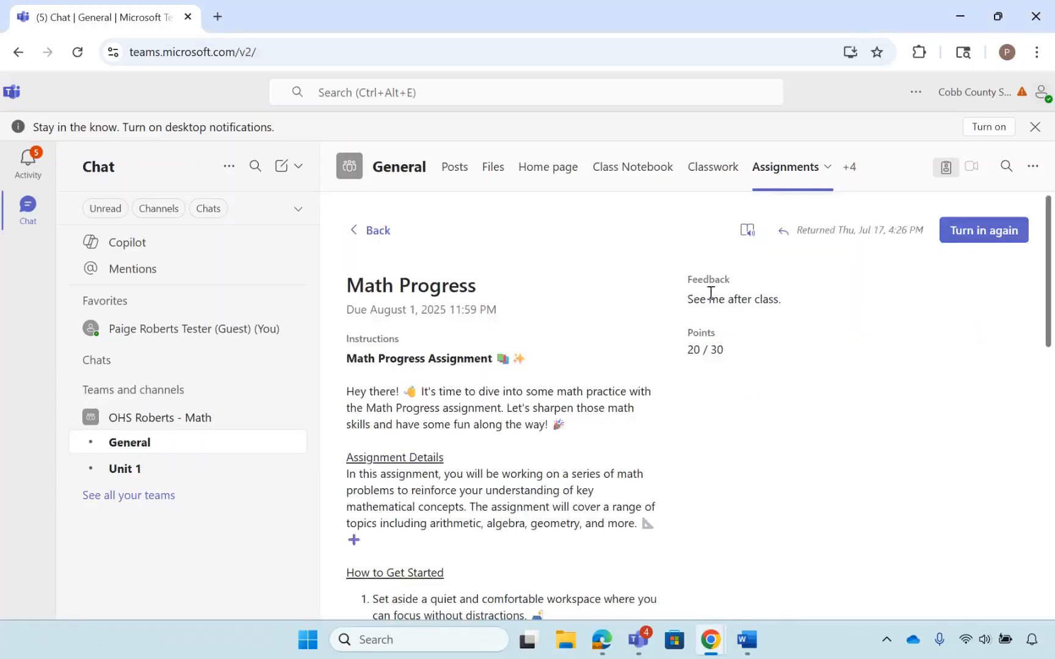